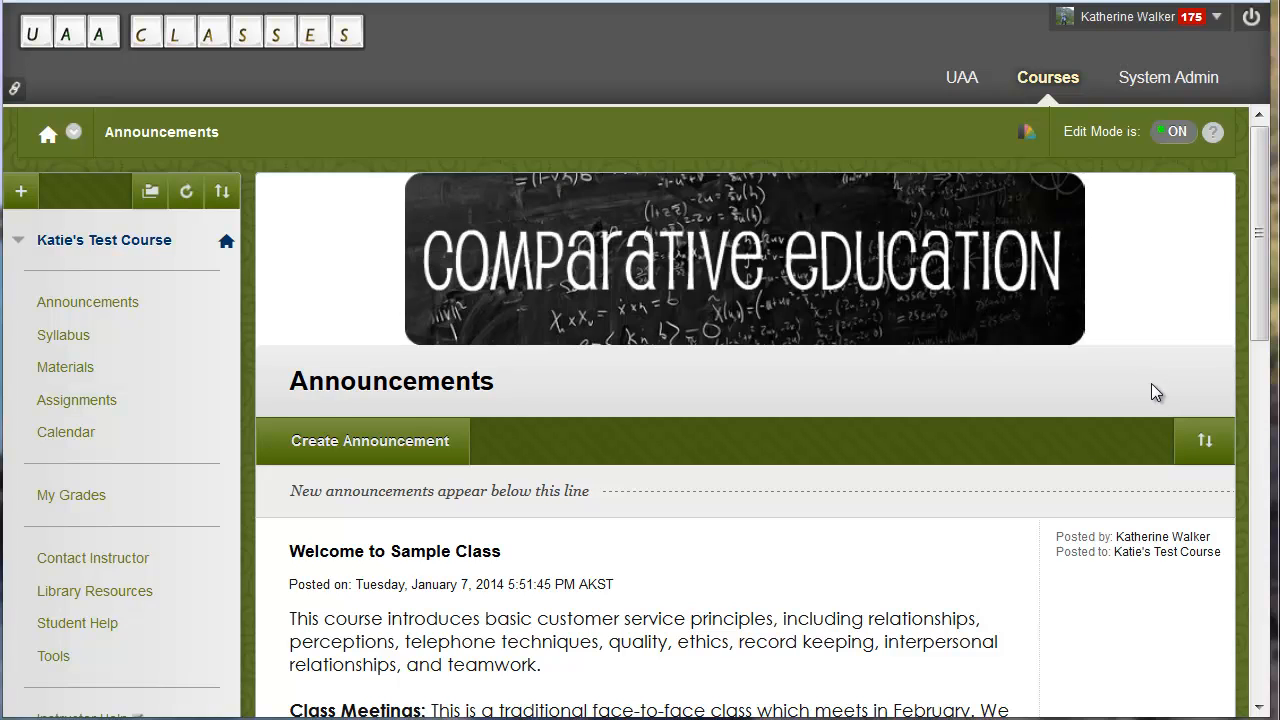
Examine the Grade Center section of the course's Control Panel, collapsing and expanding its links.
drag(1266, 294, 960, 573)
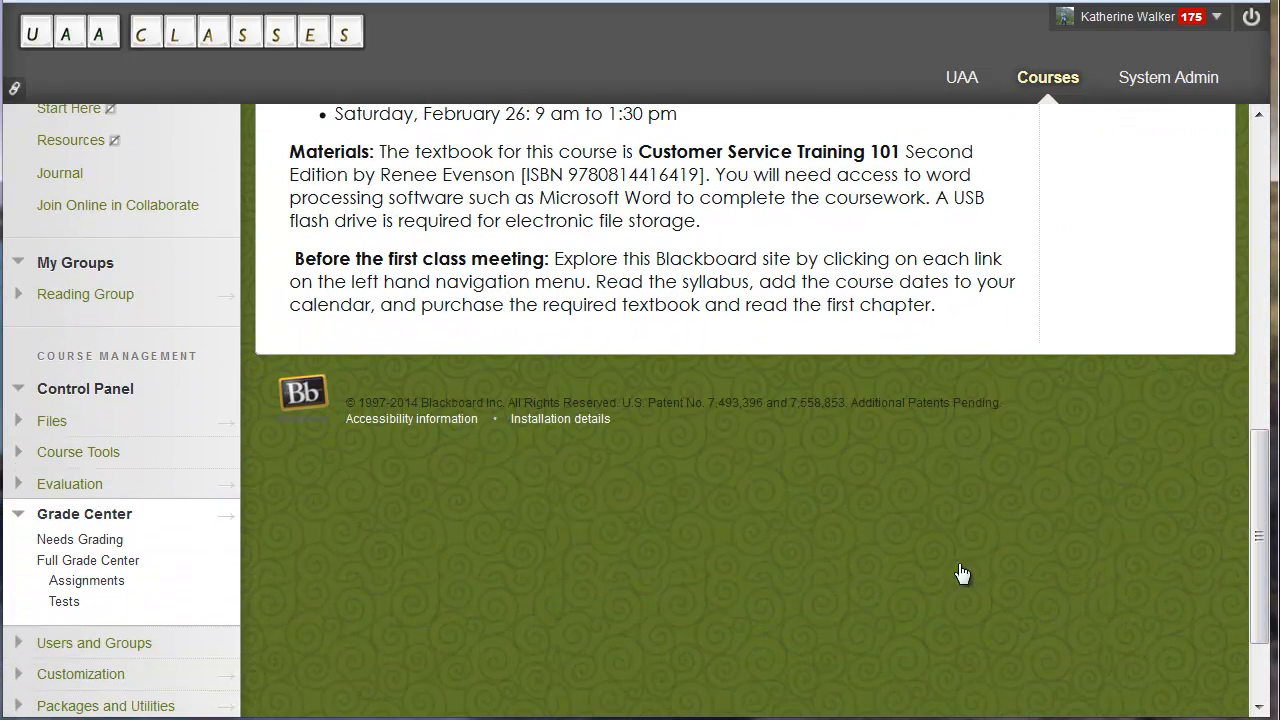
click(18, 514)
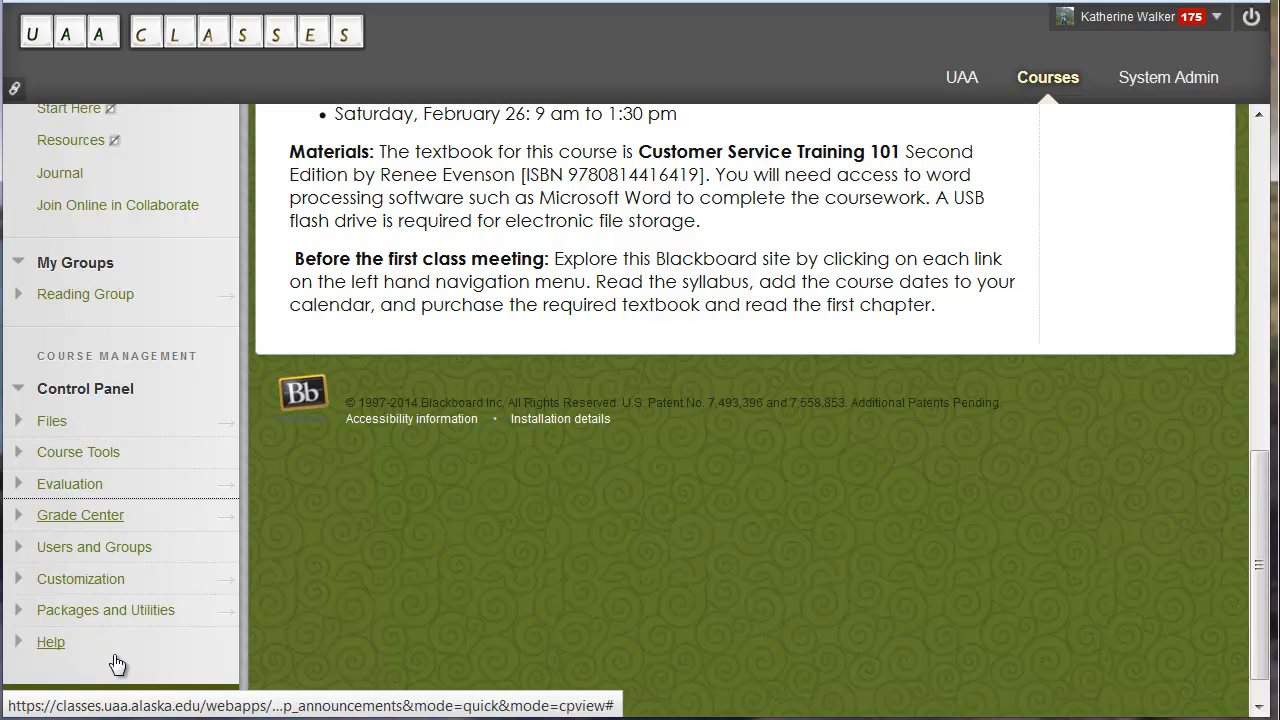
click(88, 516)
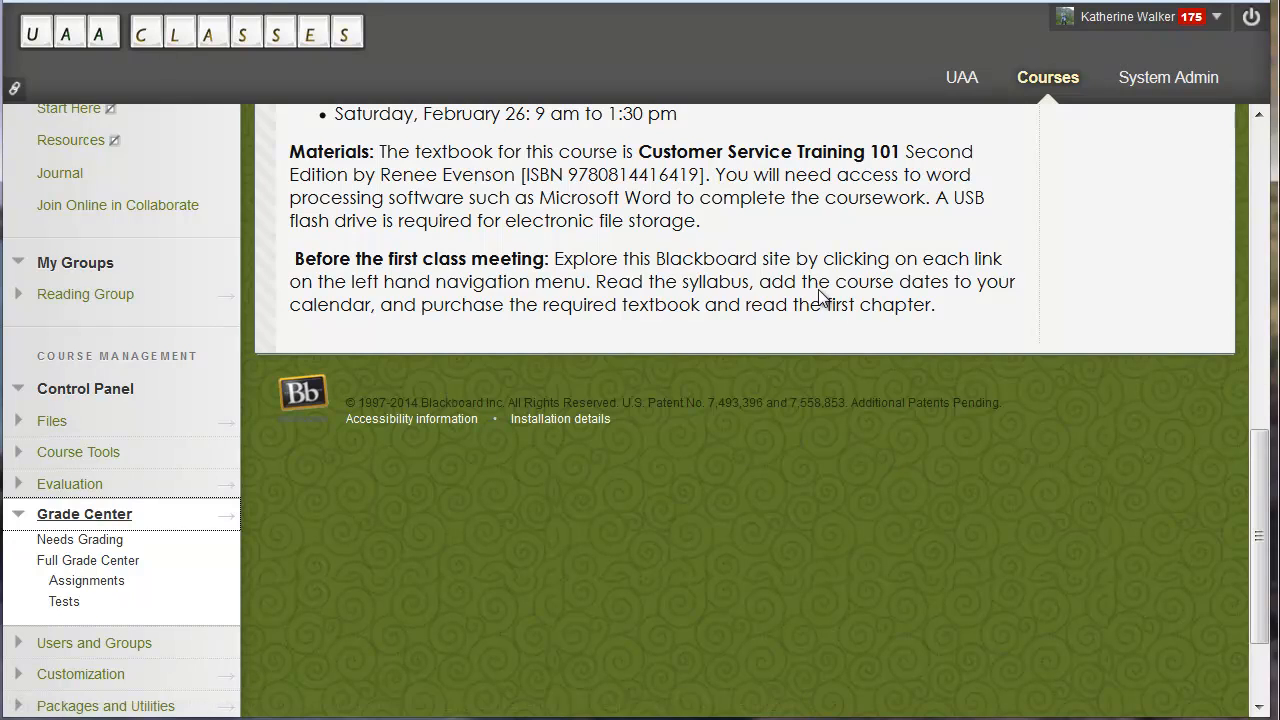
drag(1262, 598, 1262, 297)
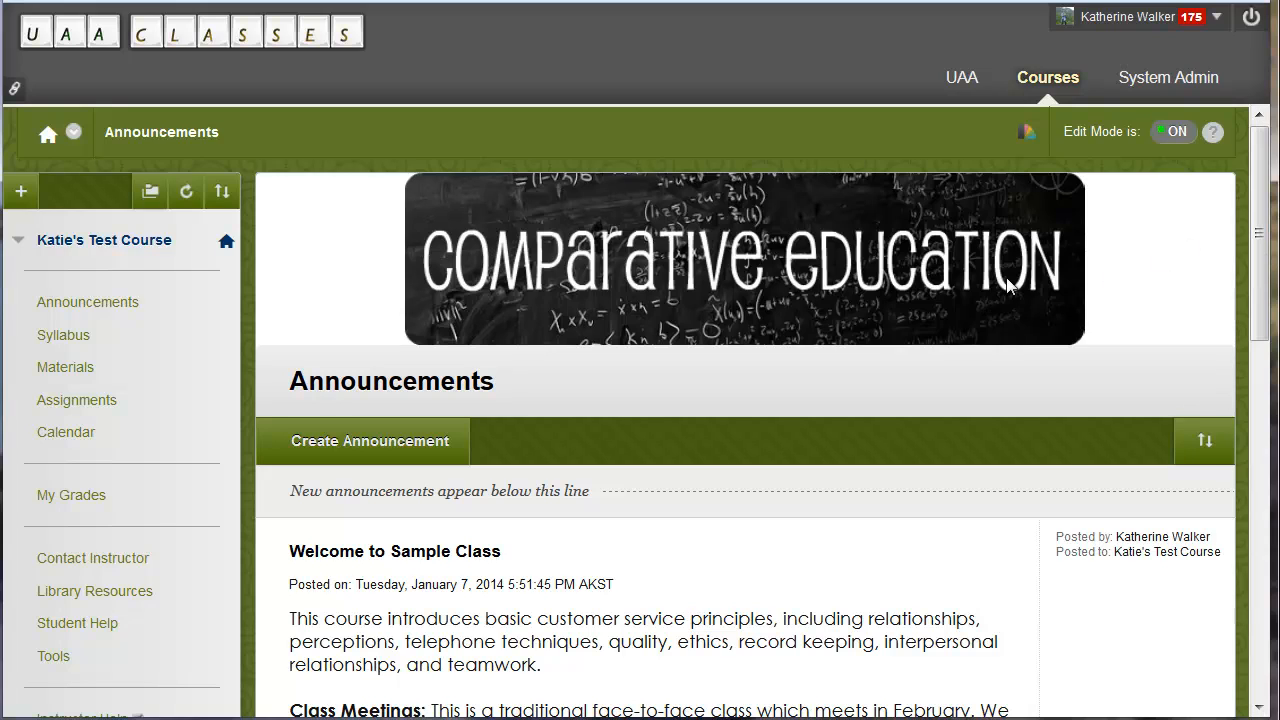
Open the Week 2 - Topic (start date) folder in the course's Assignments area and unblock the page's blocked content.
click(103, 406)
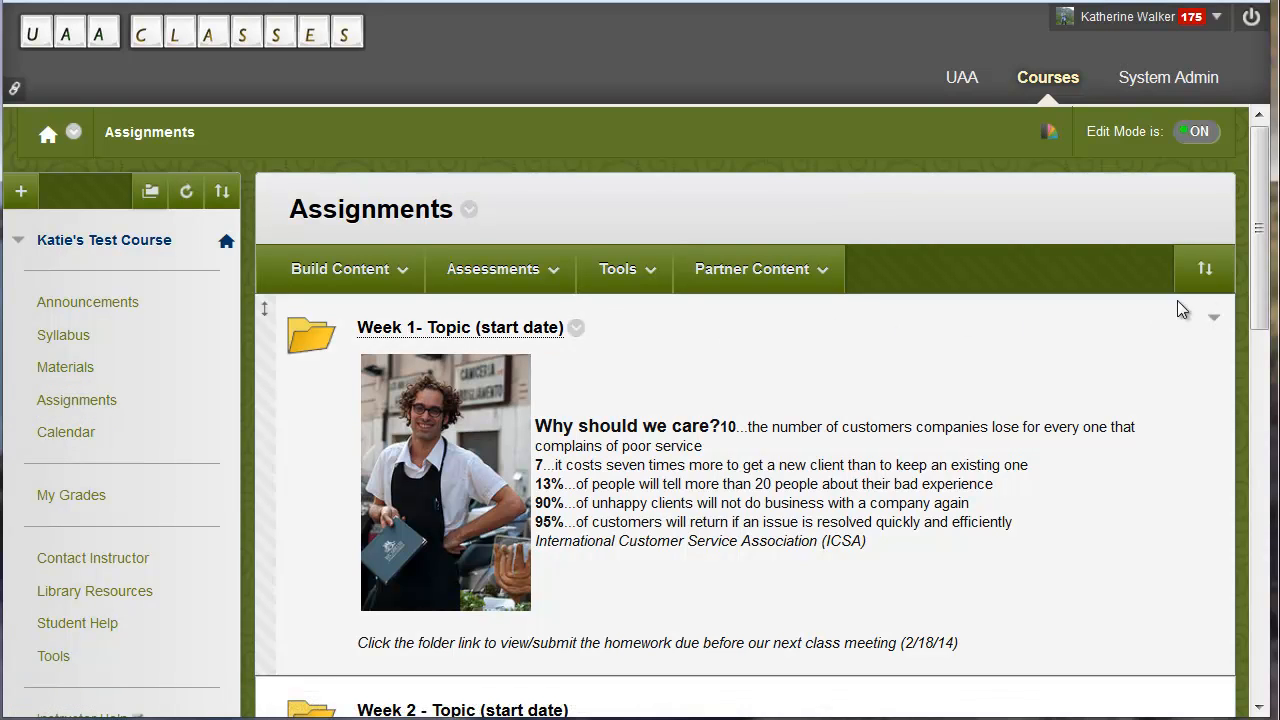
drag(1256, 276, 1275, 318)
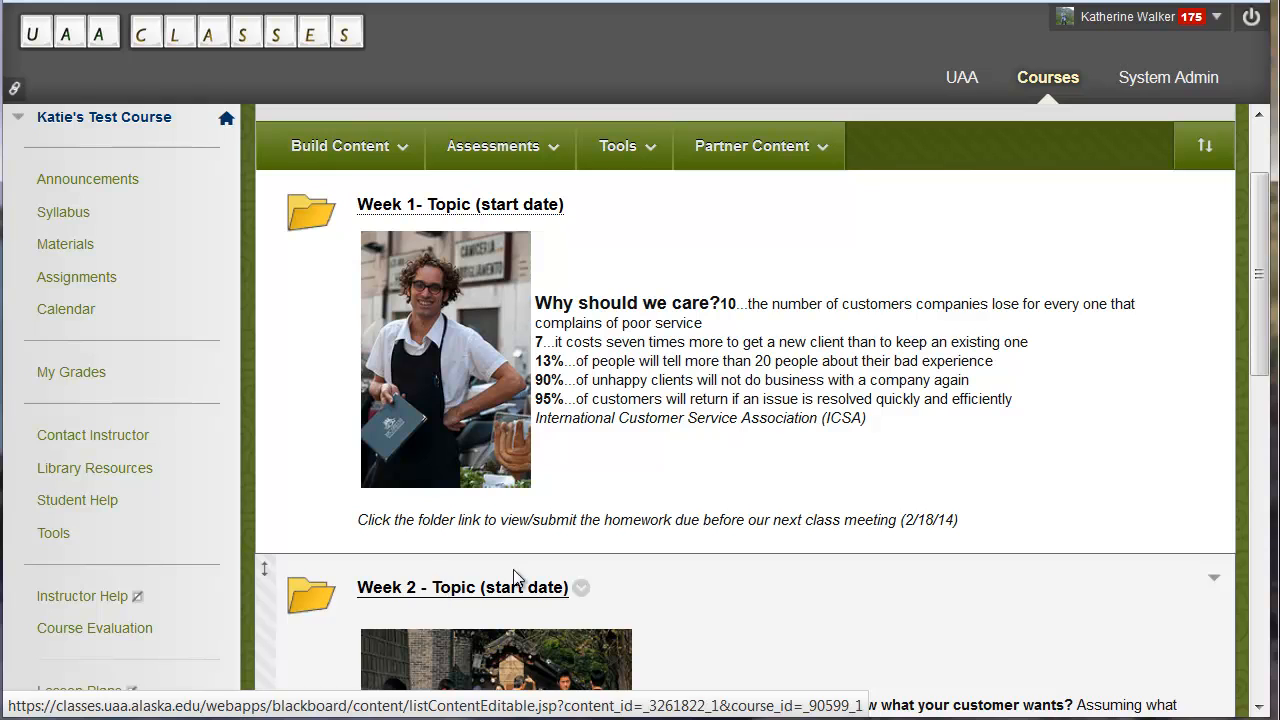
click(443, 594)
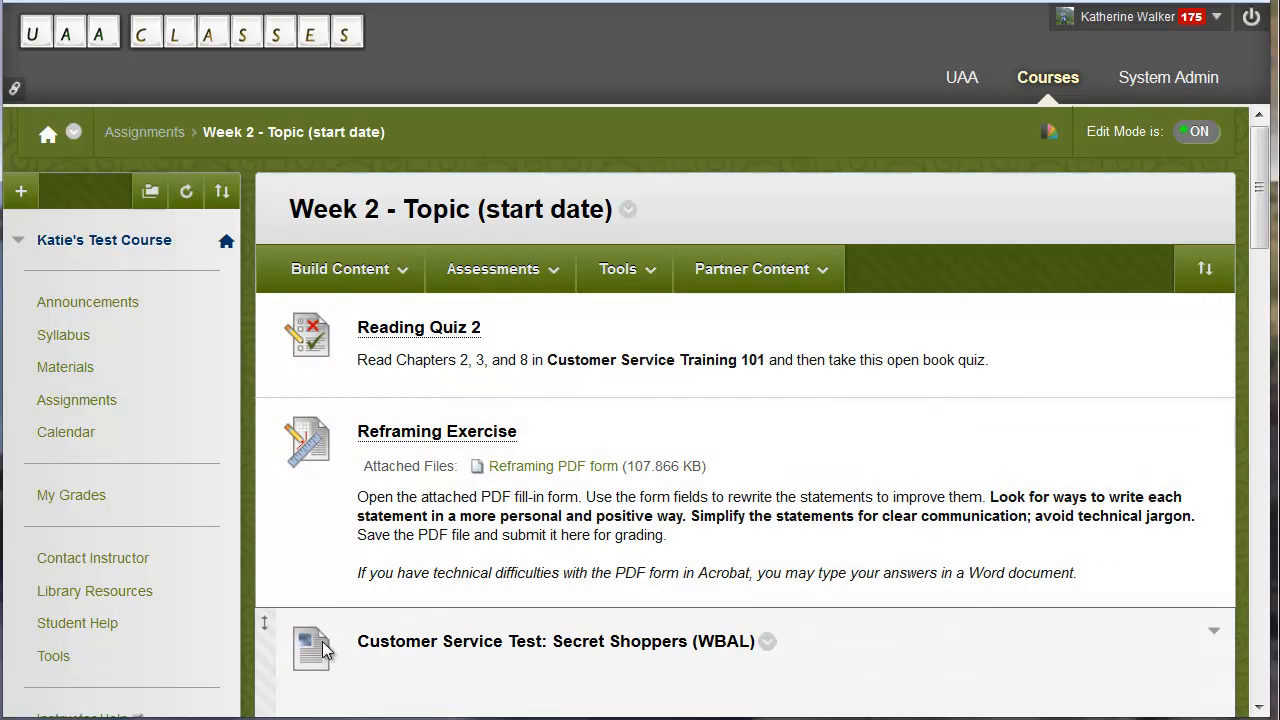
mouse_move(1266, 240)
mouse_down()
mouse_move(1267, 282)
mouse_move(1267, 232)
mouse_up()
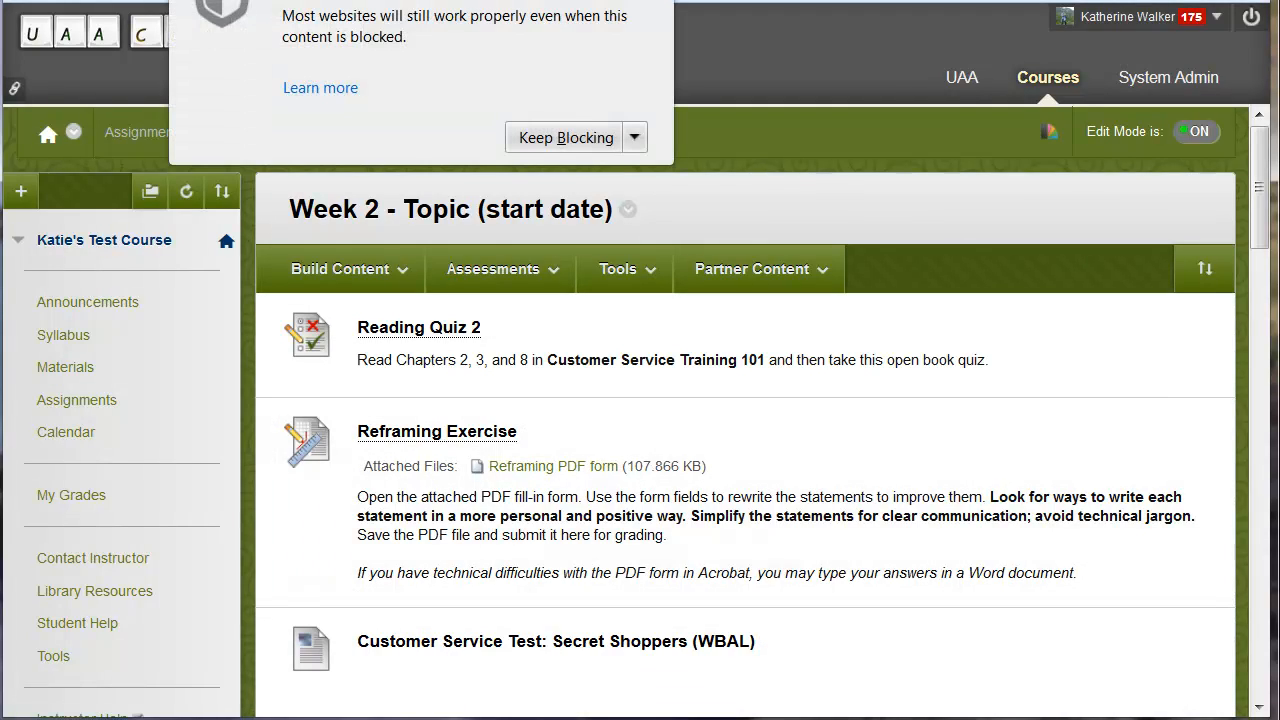
click(635, 140)
click(606, 172)
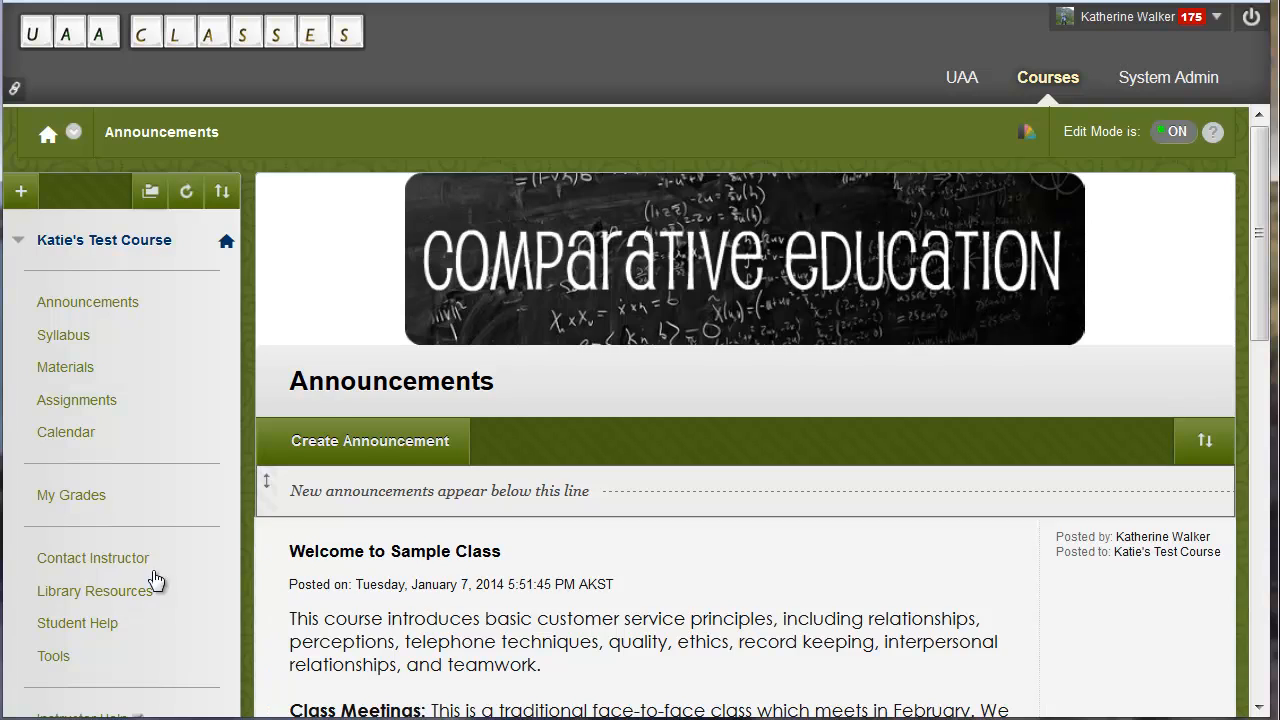
Return to the Week 2 - Topic (start date) folder in Assignments and review its content items.
click(71, 405)
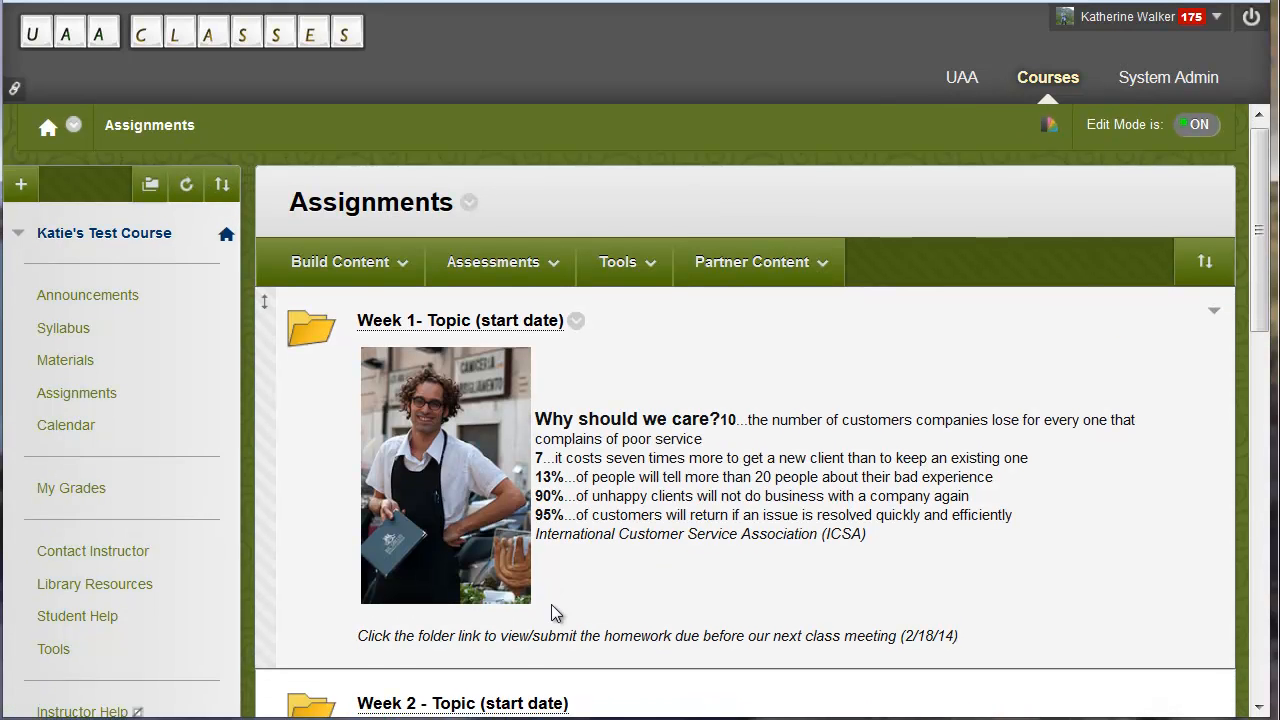
scroll(520, 600, down, 2)
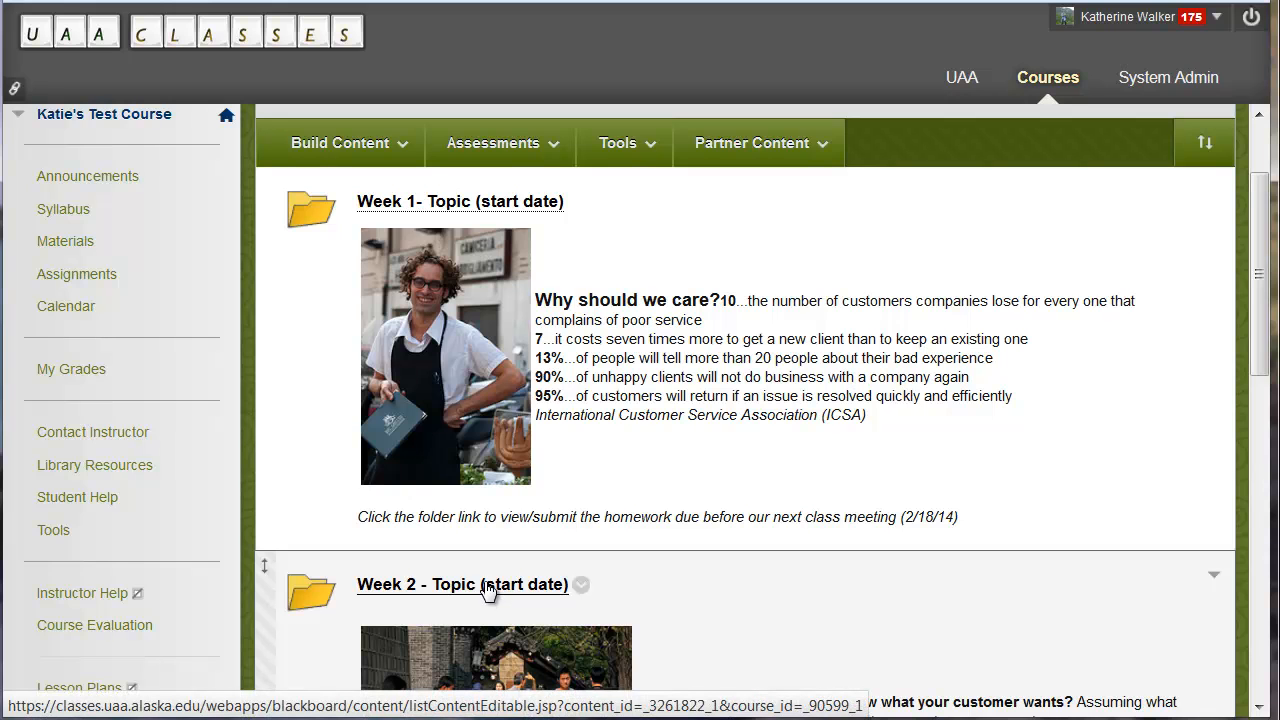
click(487, 588)
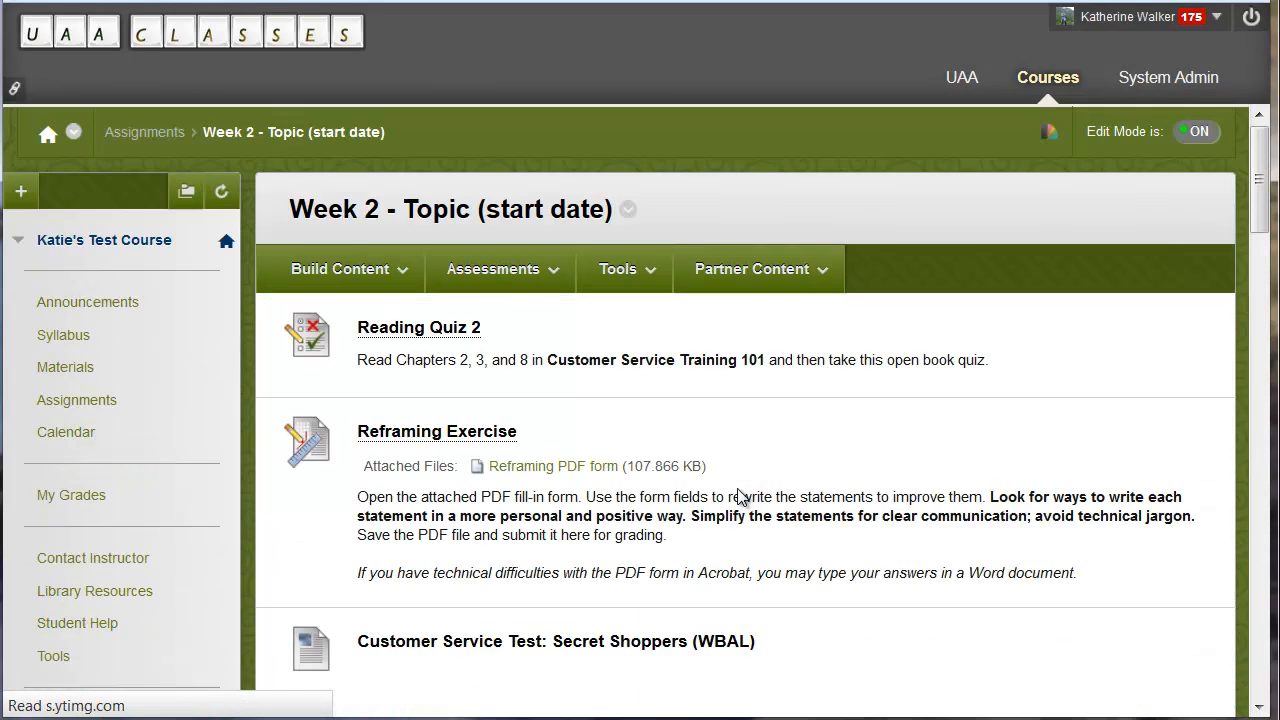
scroll(738, 496, down, 3)
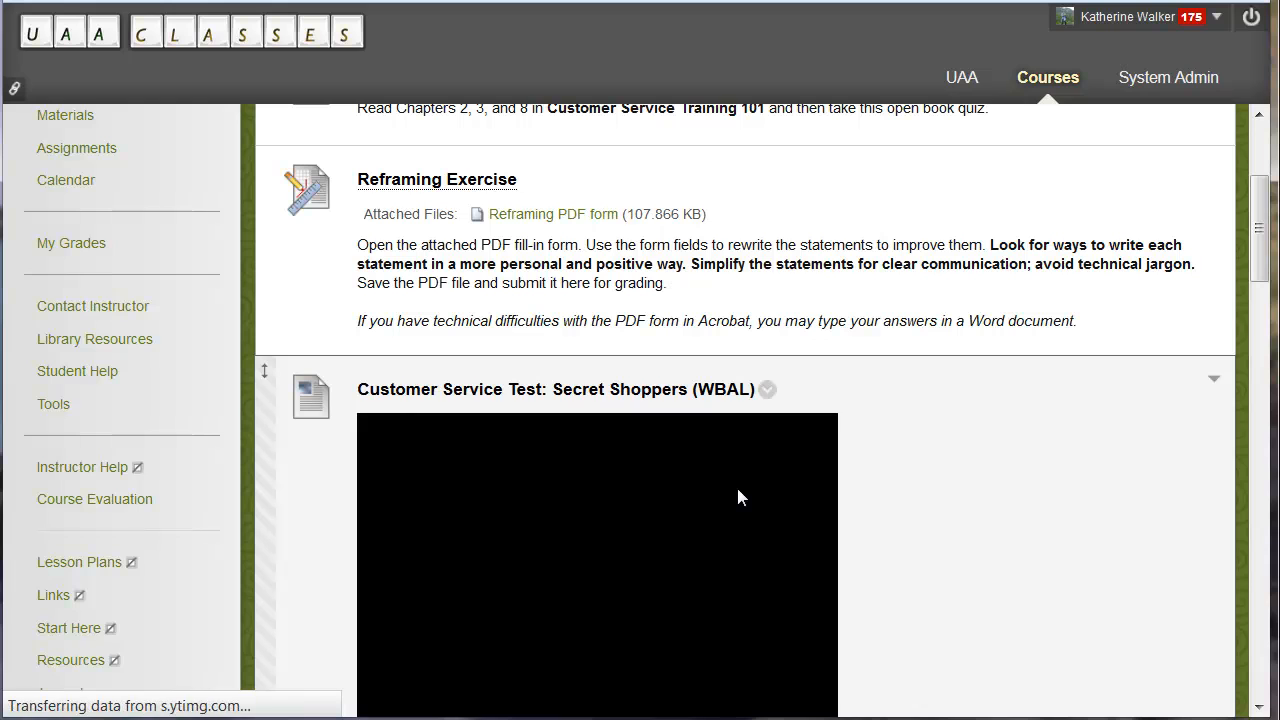
scroll(737, 489, down, 5)
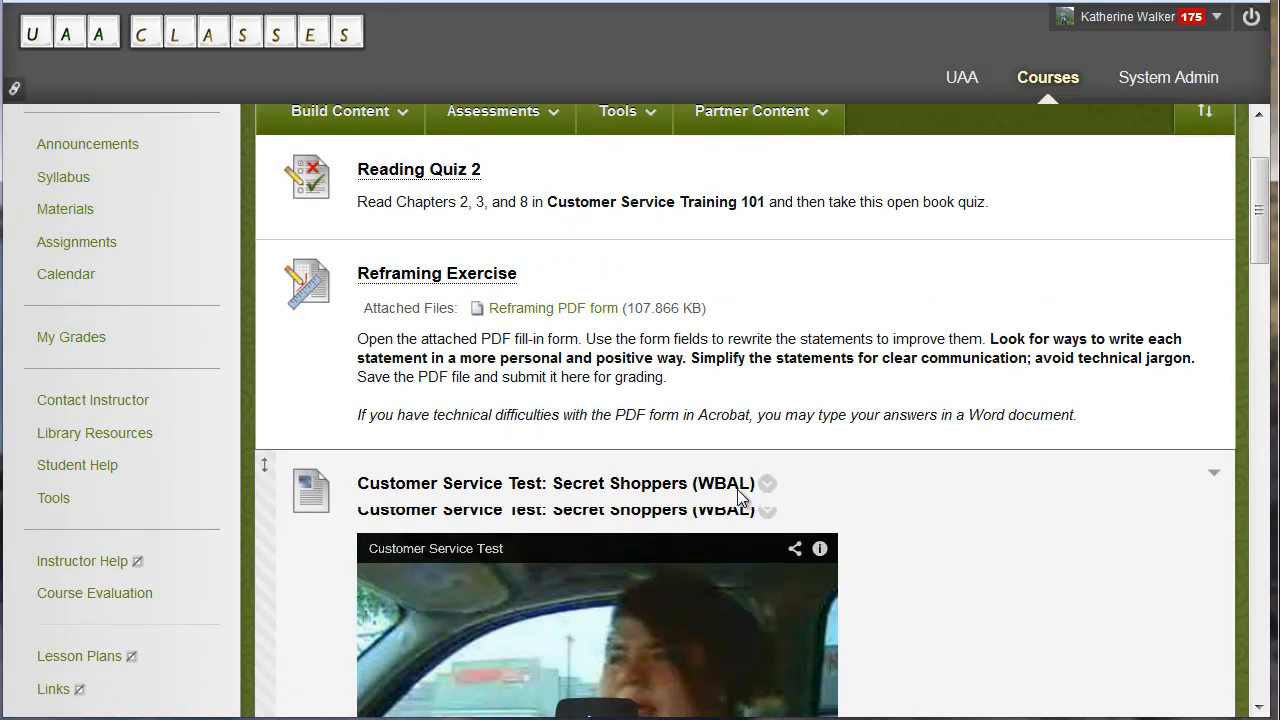
scroll(740, 498, down, 1)
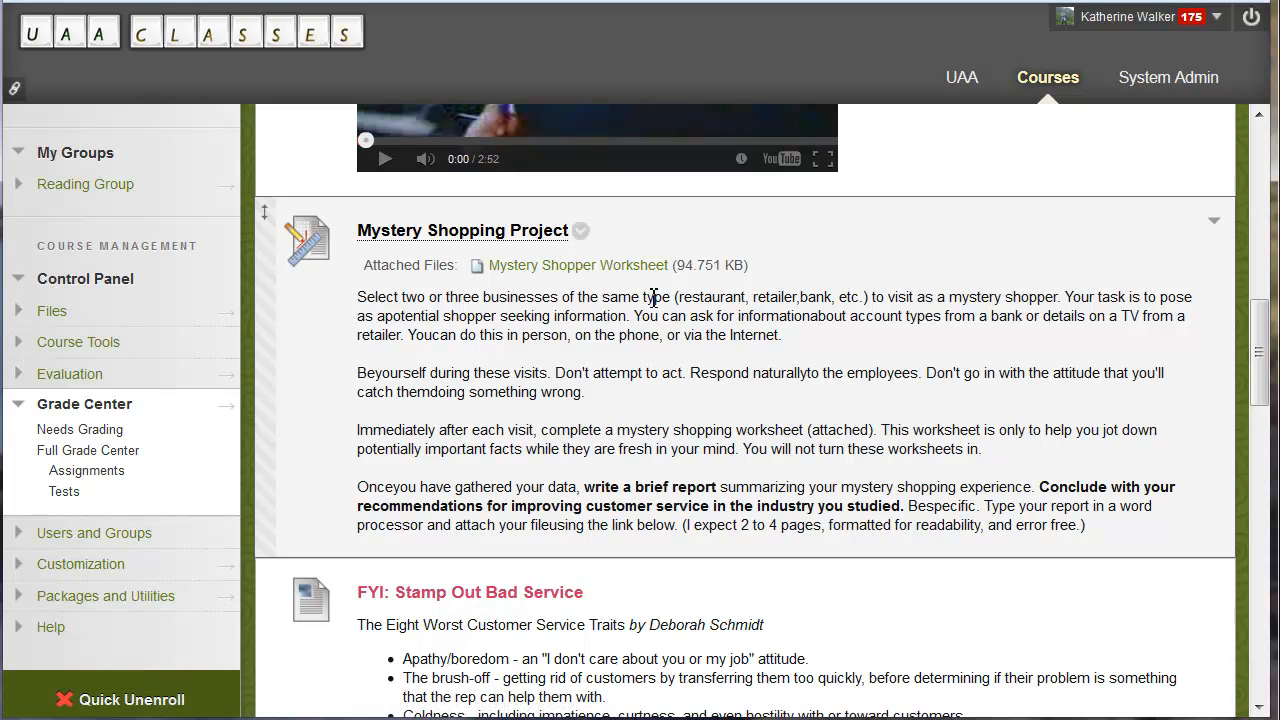
scroll(655, 305, up, 10)
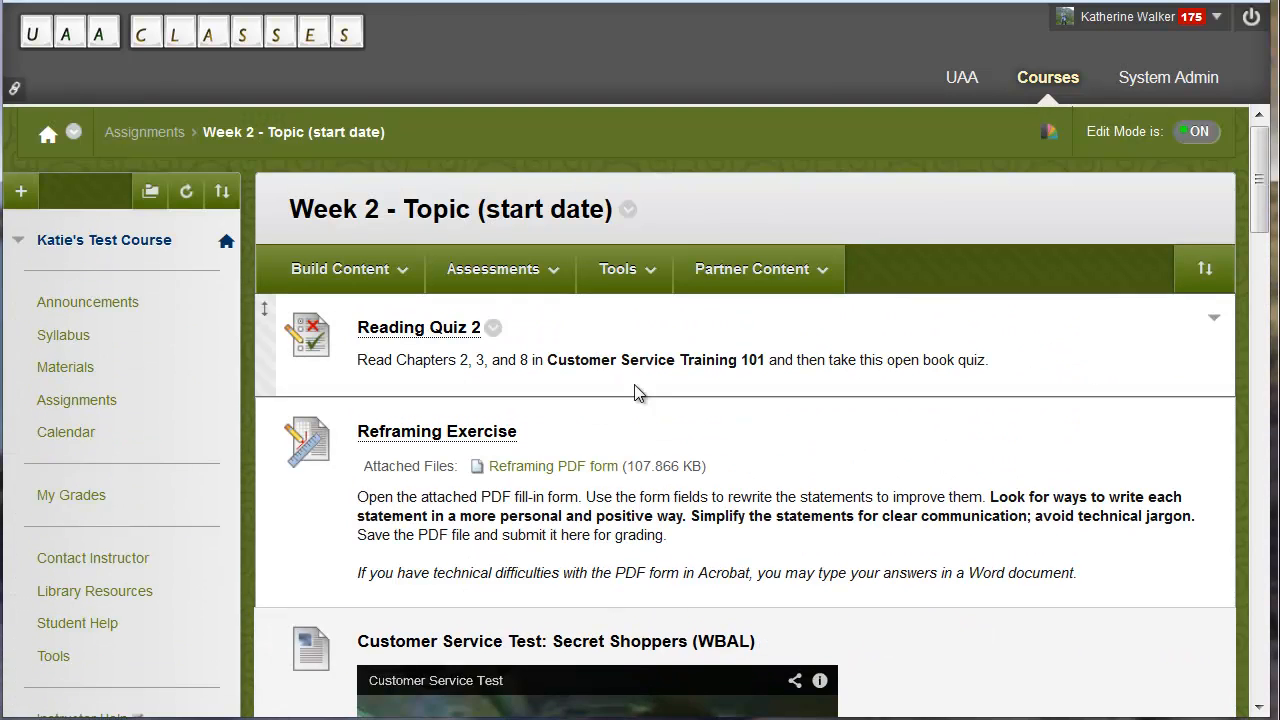
Start a new assignment in the Week 2 folder and name it Practice Assignment.
click(500, 271)
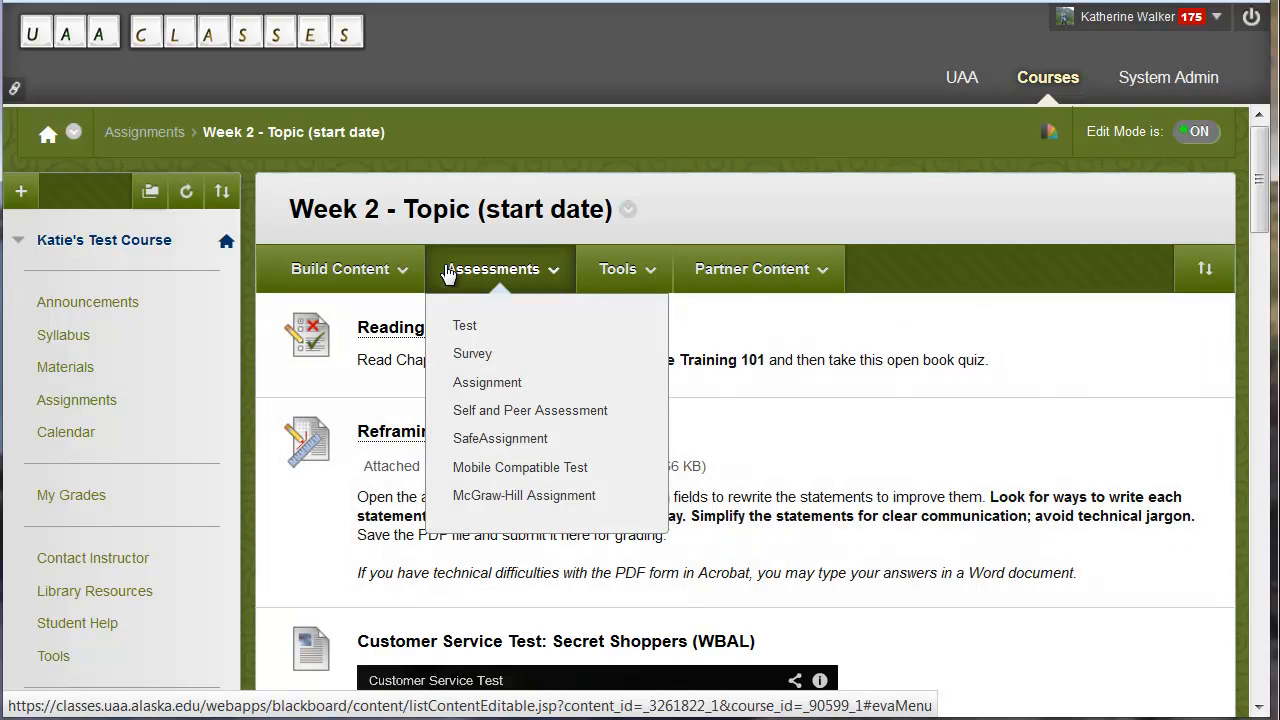
click(358, 272)
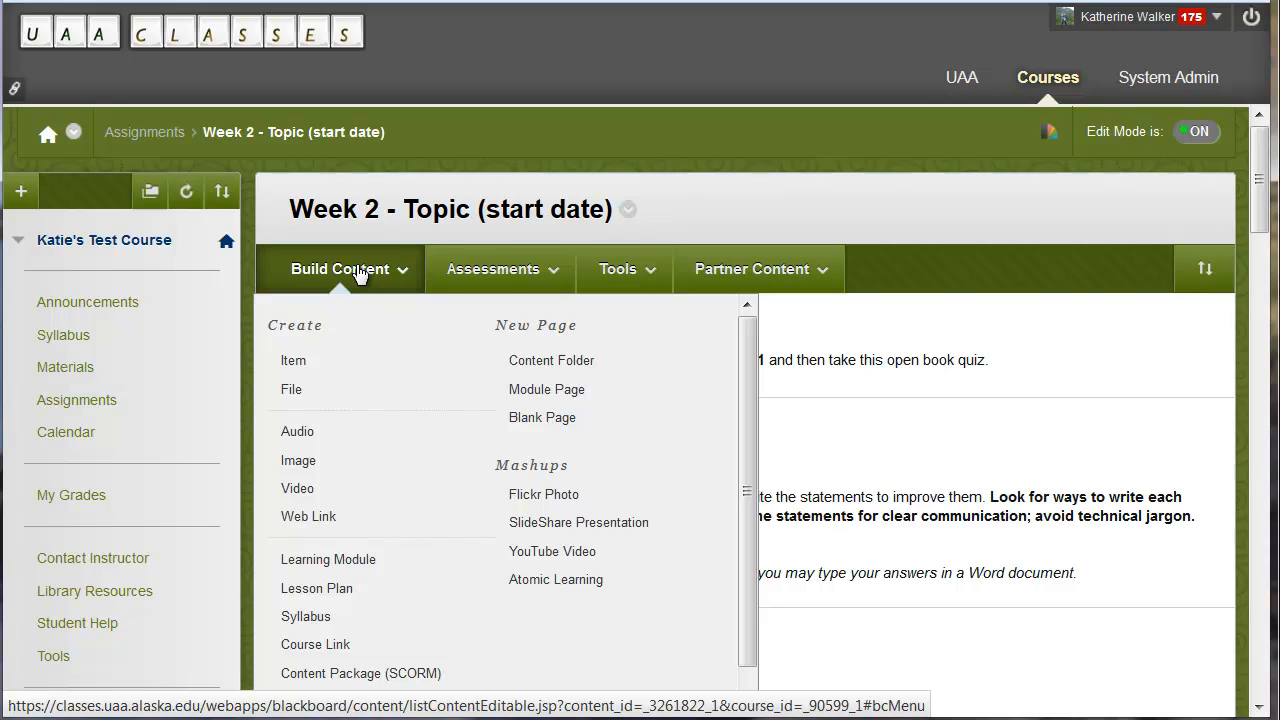
click(462, 276)
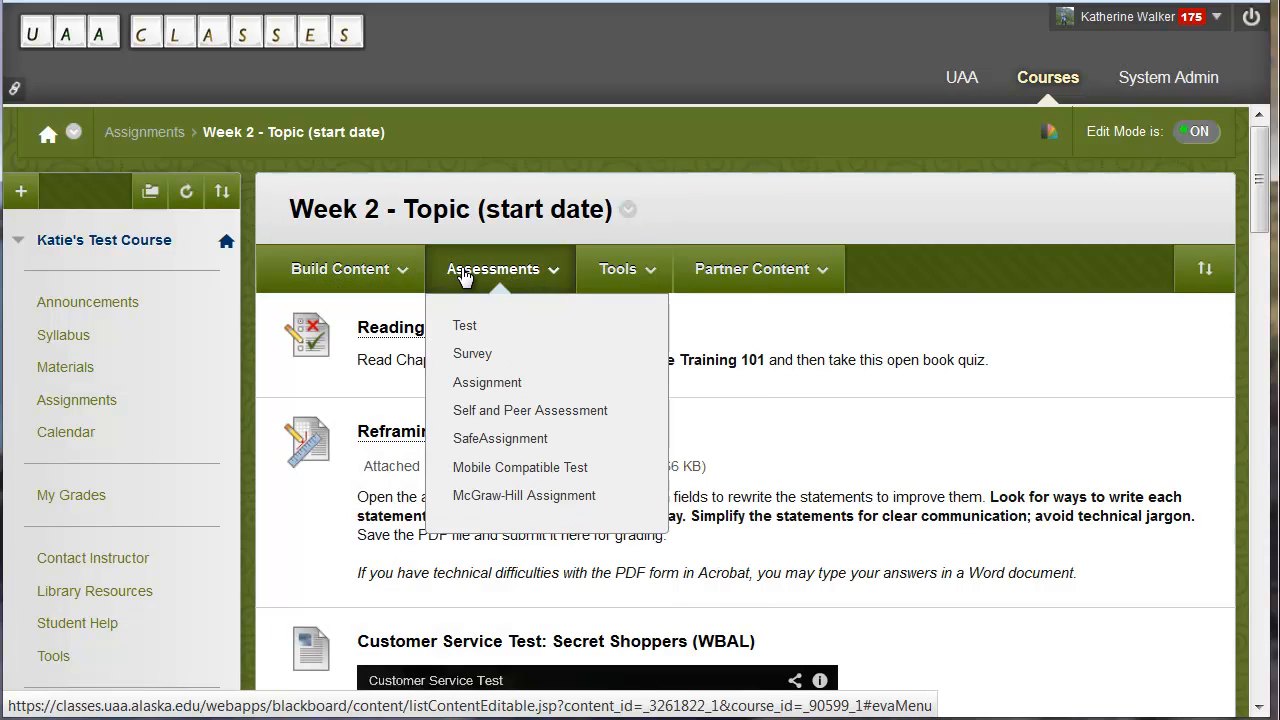
click(465, 384)
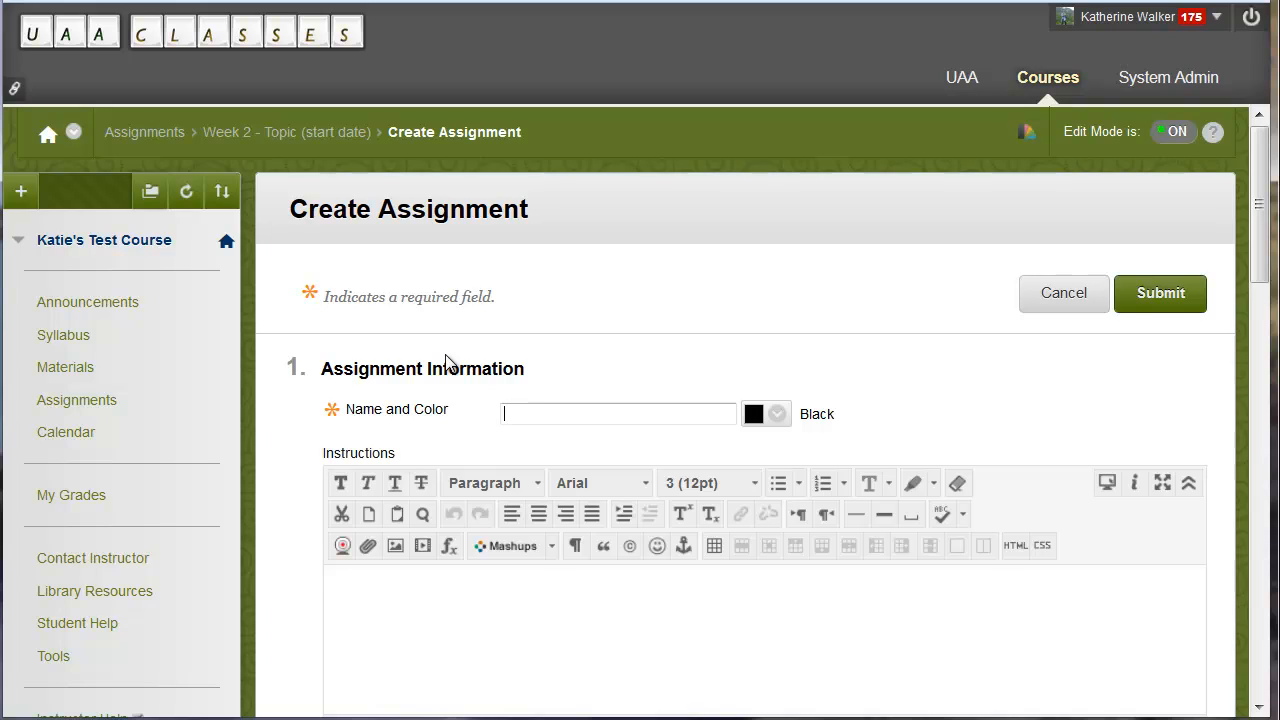
text(Pr)
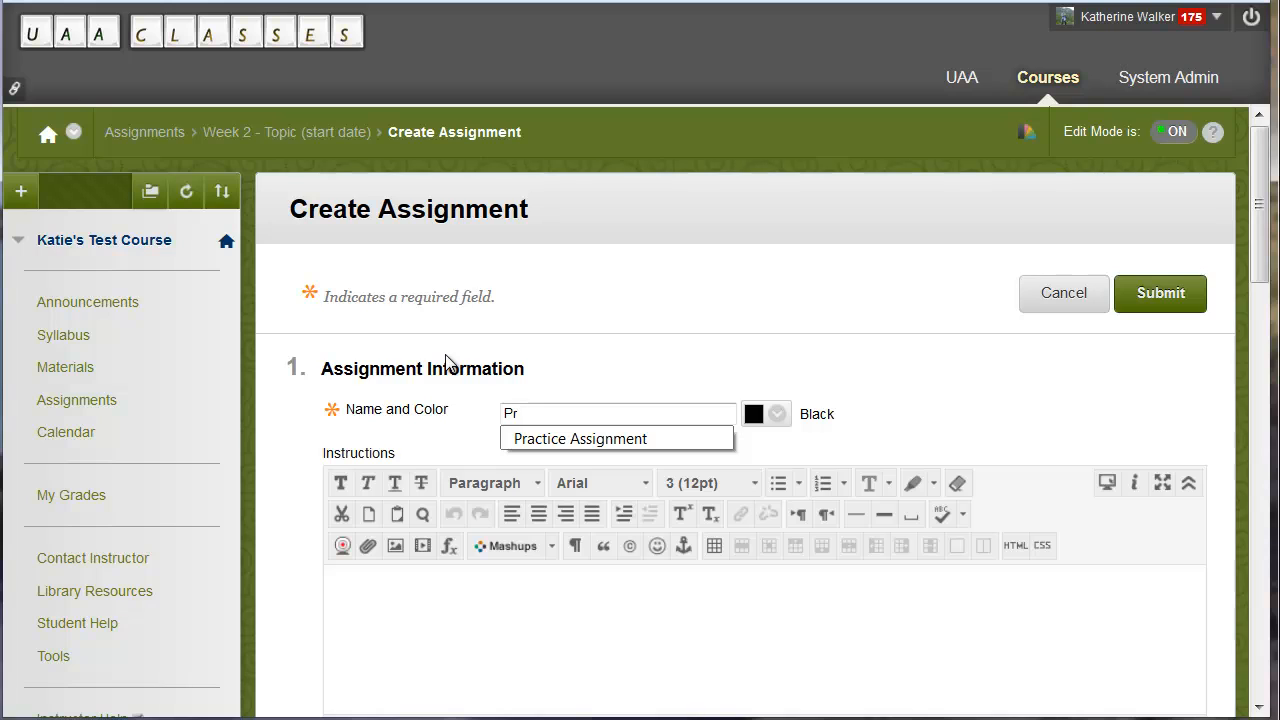
click(562, 440)
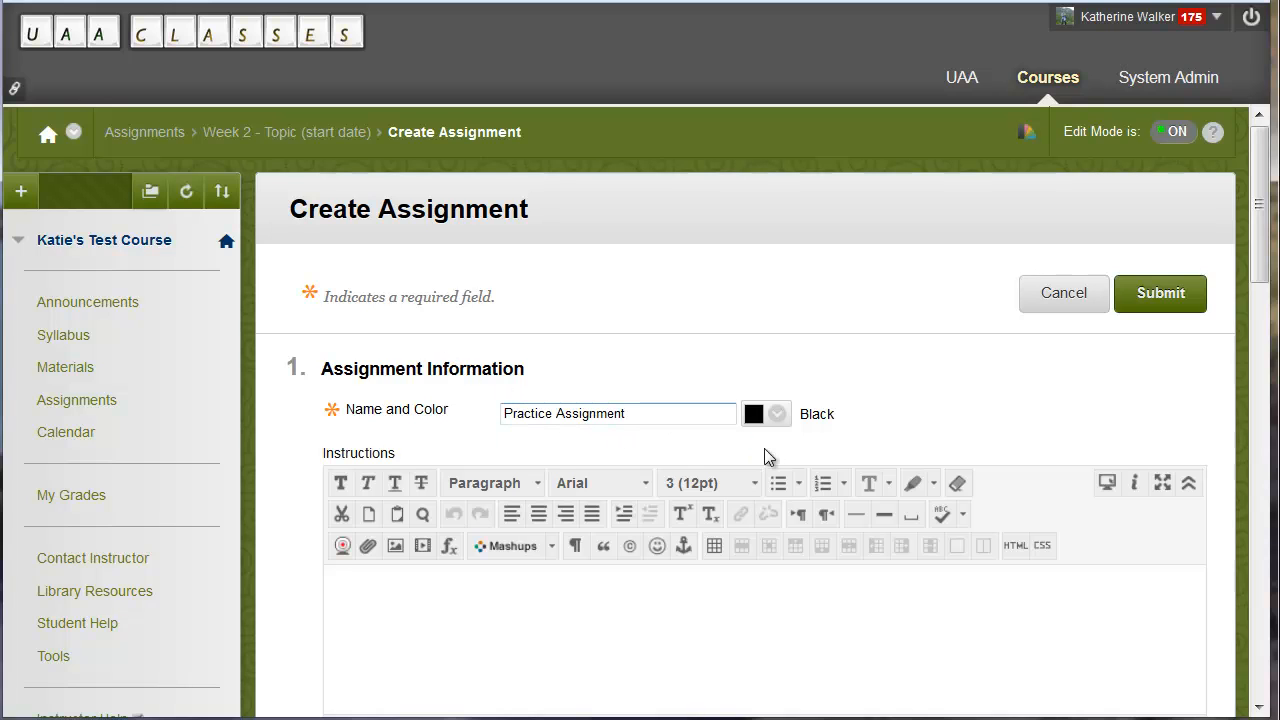
Leave the instructions empty, view the rubric options, and set the assignment's points possible to 15.
click(847, 645)
scroll(847, 643, down, 3)
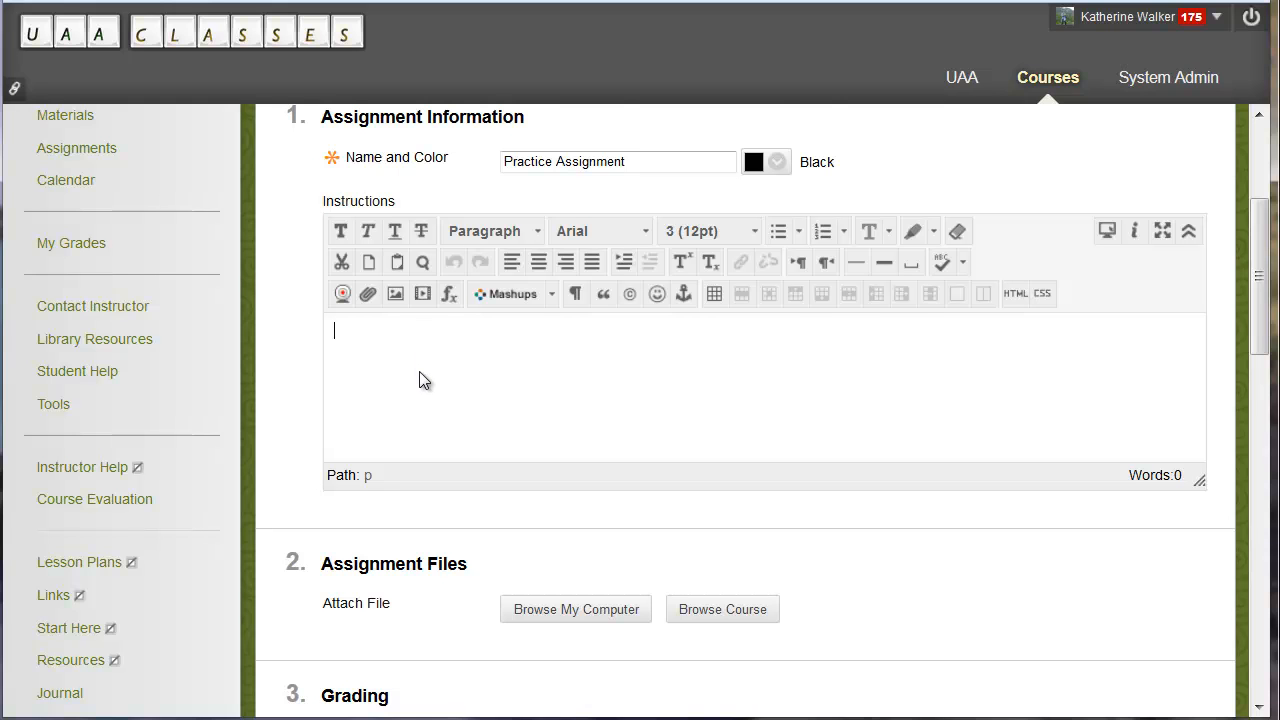
scroll(419, 380, down, 4)
click(528, 363)
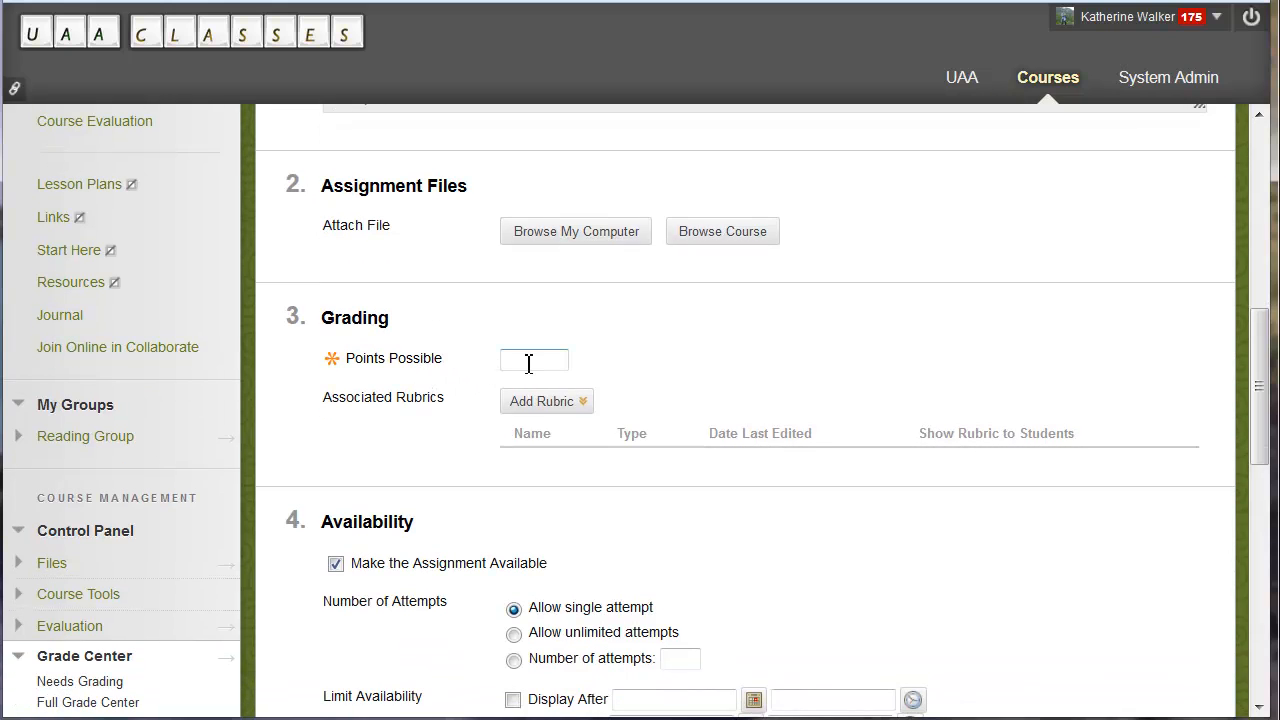
click(537, 404)
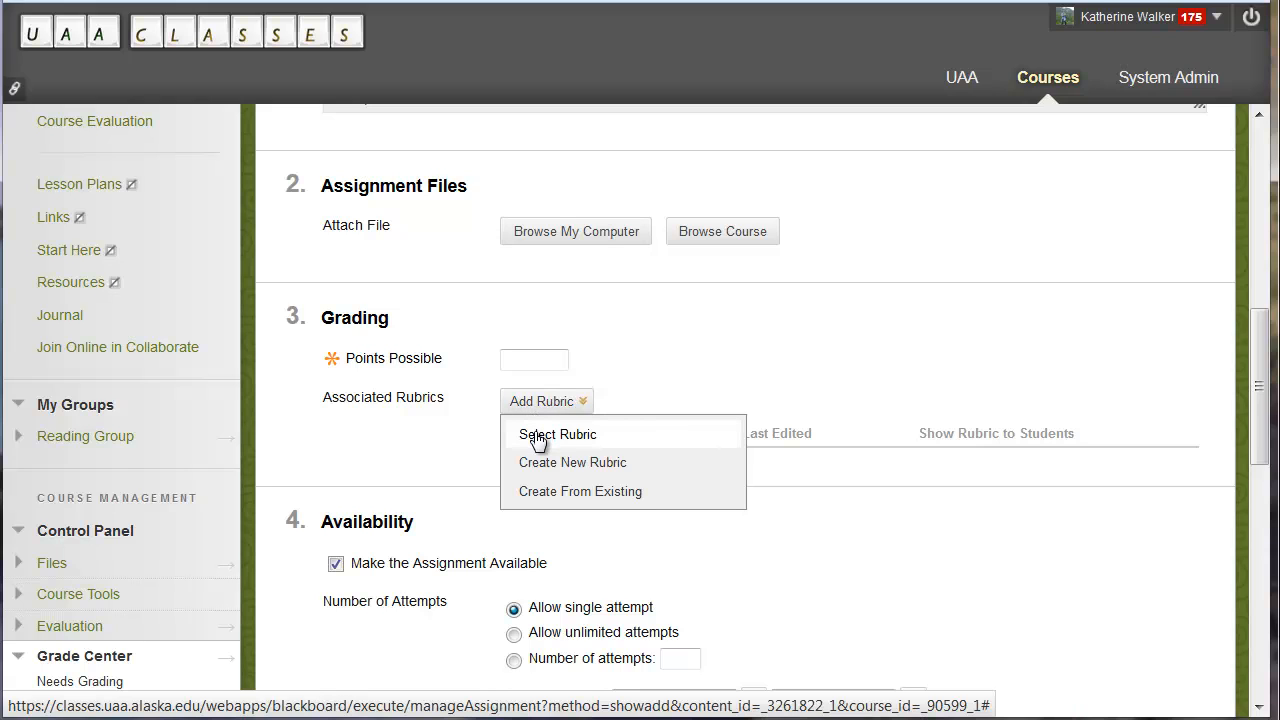
click(537, 361)
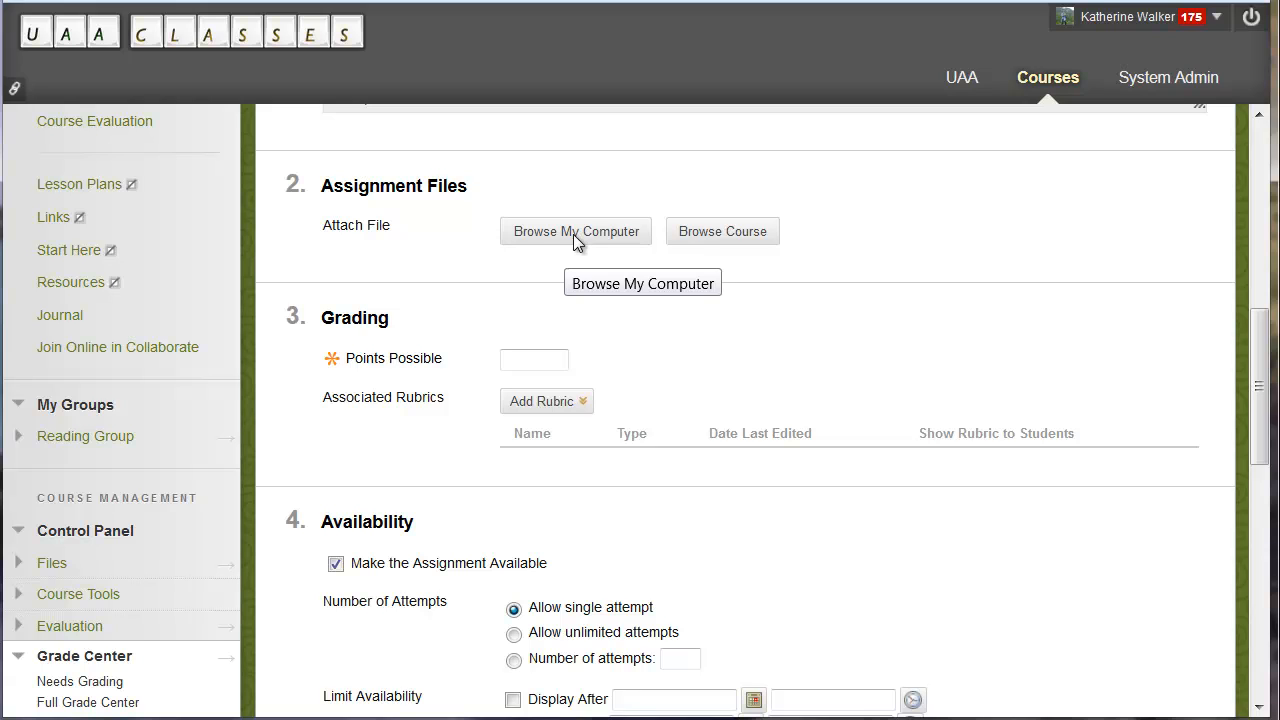
click(533, 408)
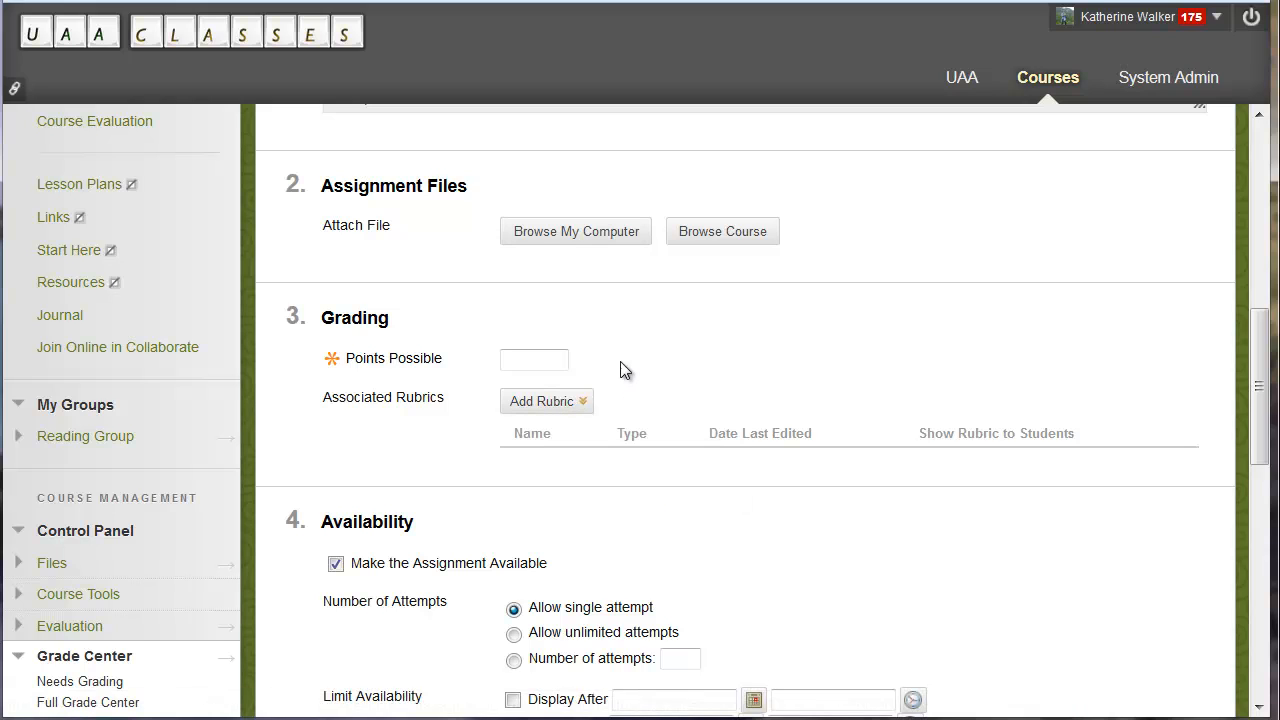
click(548, 362)
text(15)
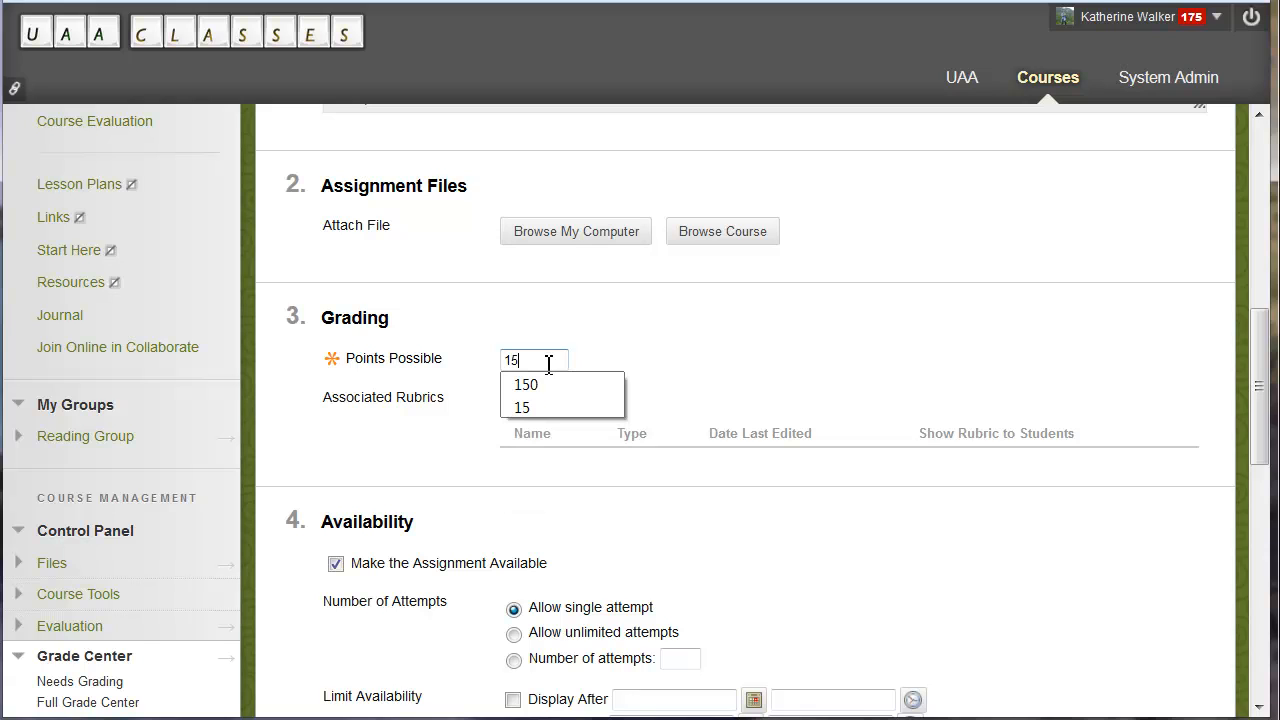
click(608, 362)
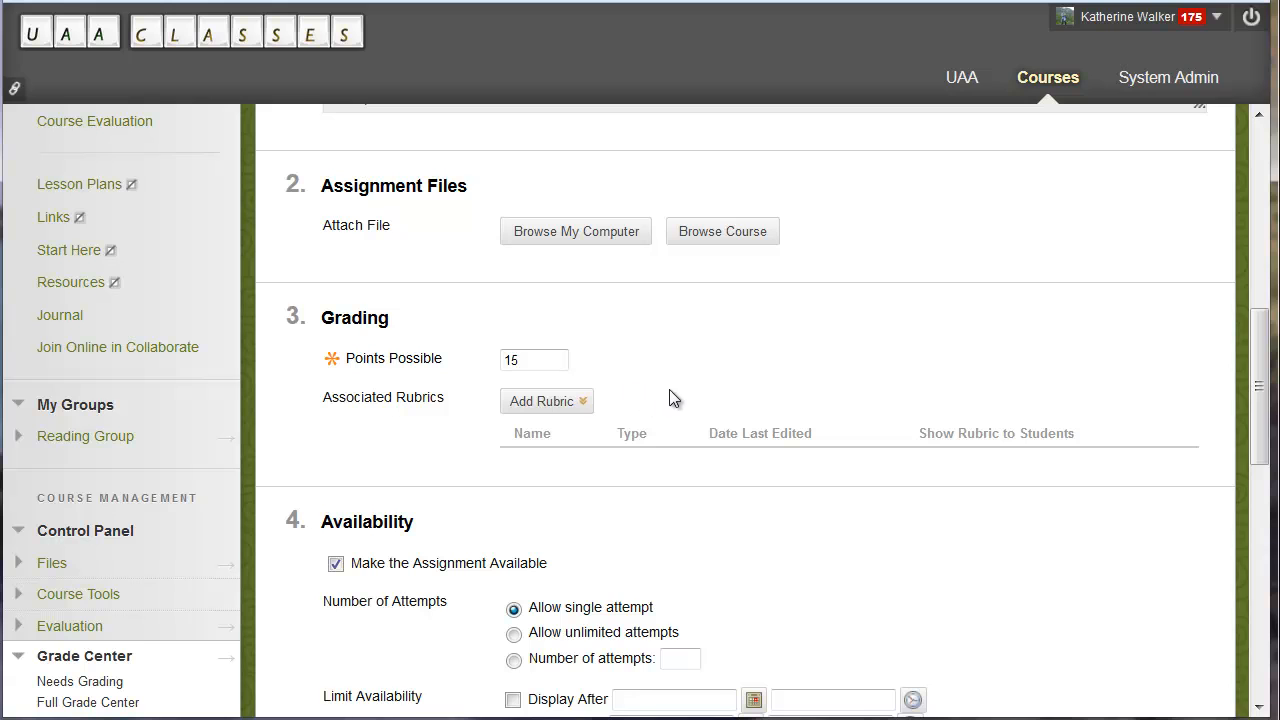
Try limiting the assignment to 2 attempts, and switch back to allowing a single attempt.
scroll(671, 391, down, 4)
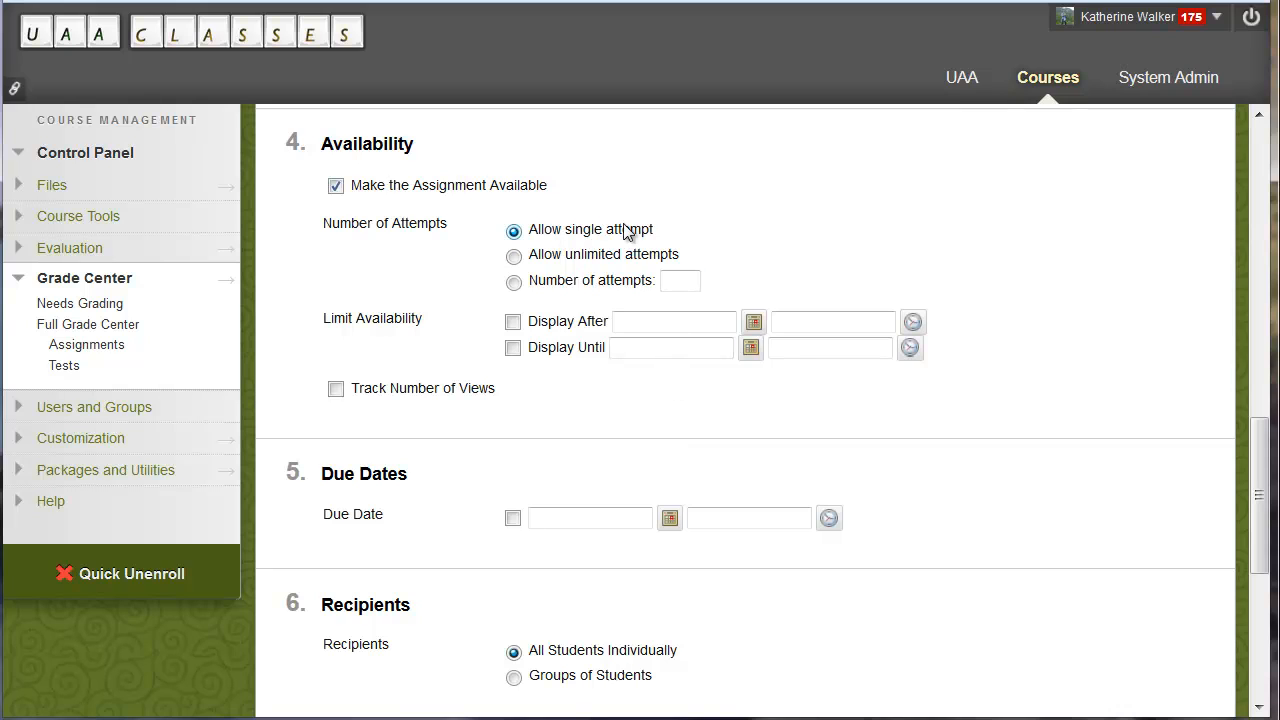
click(513, 283)
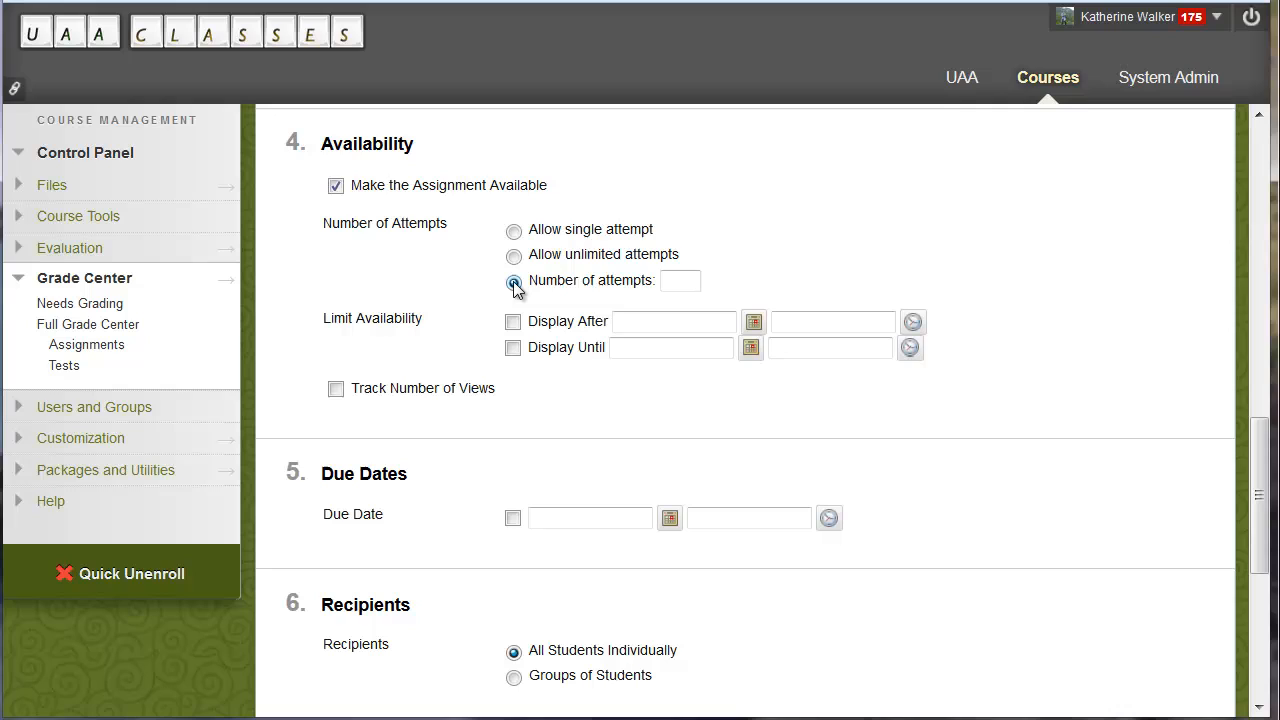
click(667, 281)
text(2)
click(516, 234)
Enable the assignment's due date of 01/23/2014 at 11:59 PM, submit it, and find it at the end of the Week 2 folder.
click(514, 518)
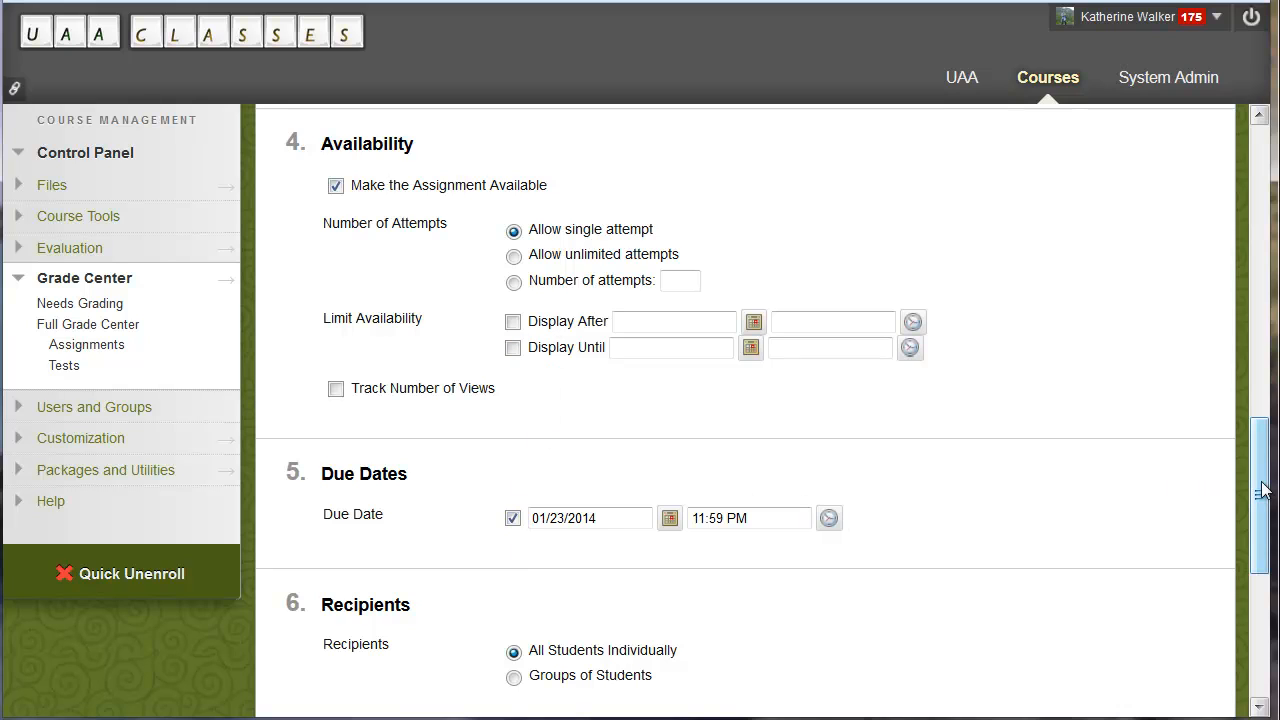
drag(1262, 486, 1264, 587)
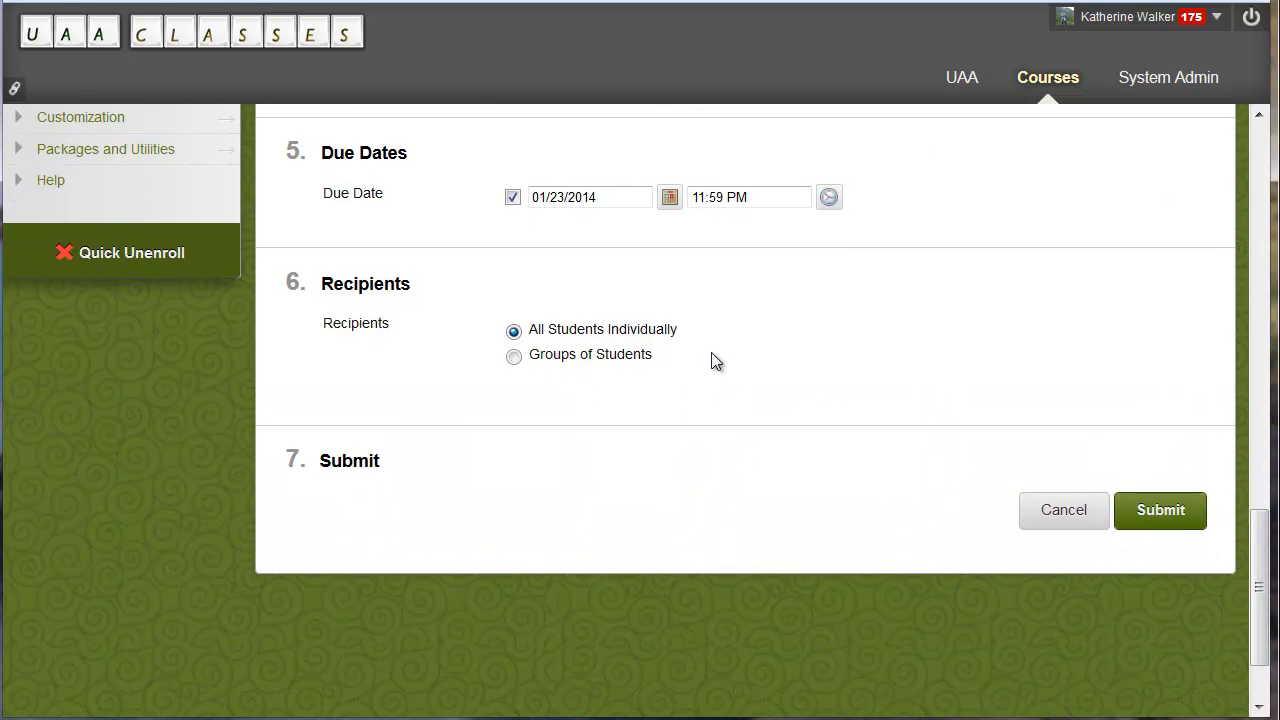
click(1160, 512)
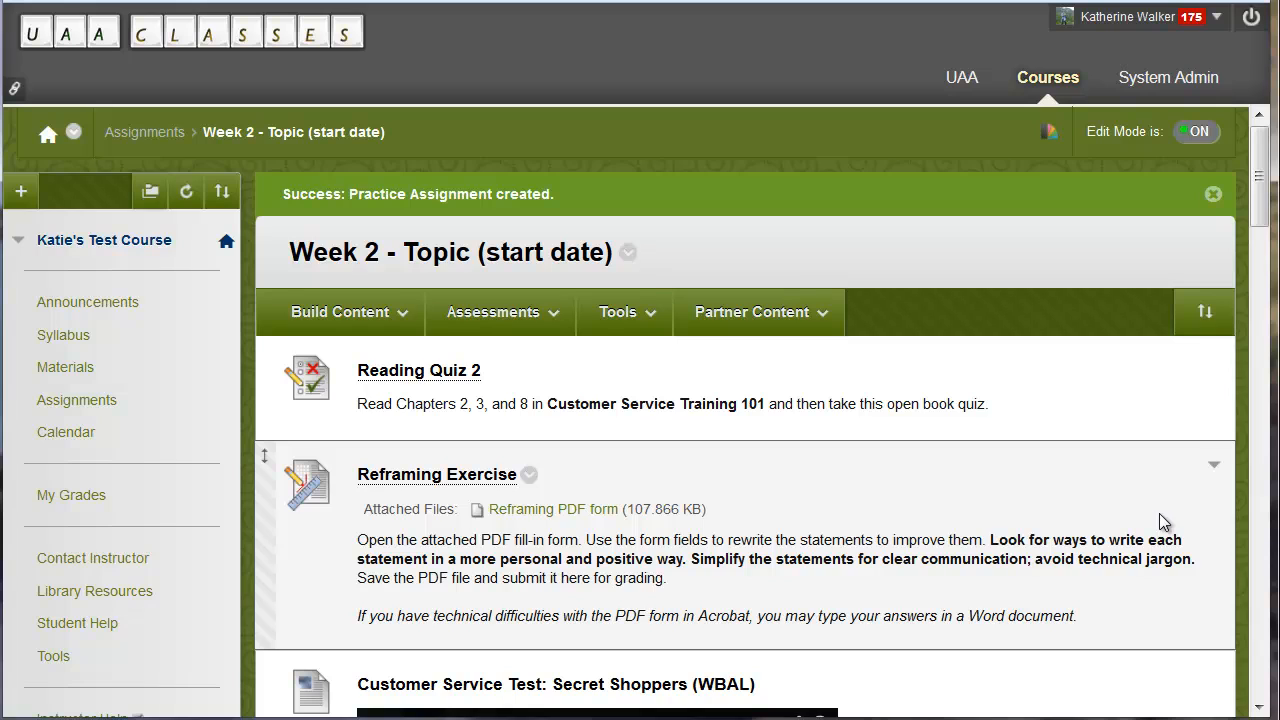
key(End)
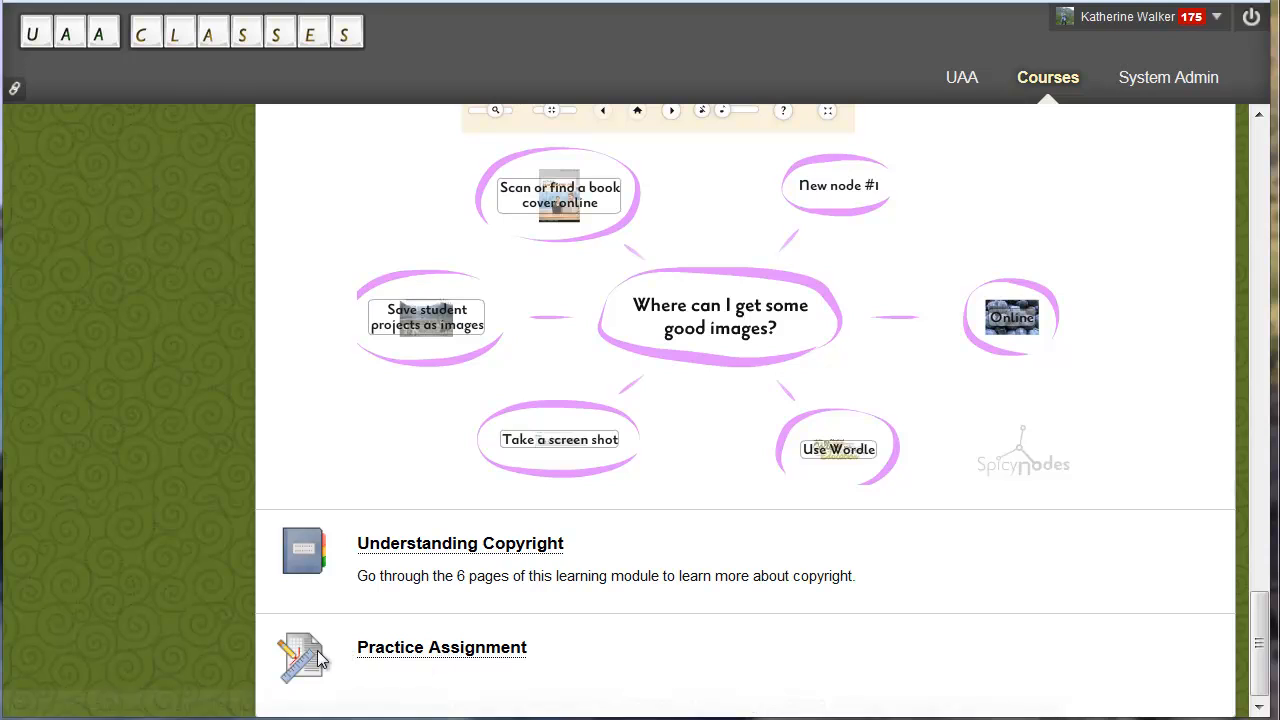
Preview the Practice Assignment submission page as a student, opening the text submission editor and viewing the file attachment and comment options.
click(390, 655)
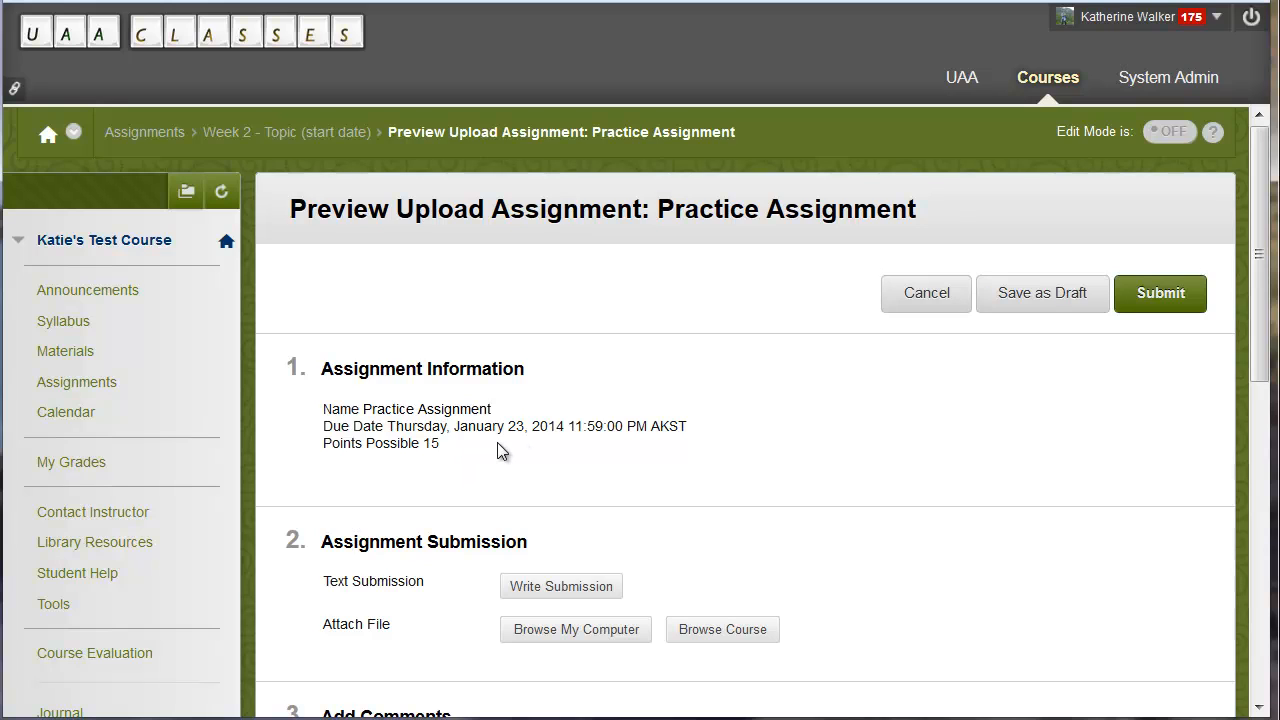
scroll(497, 442, down, 2)
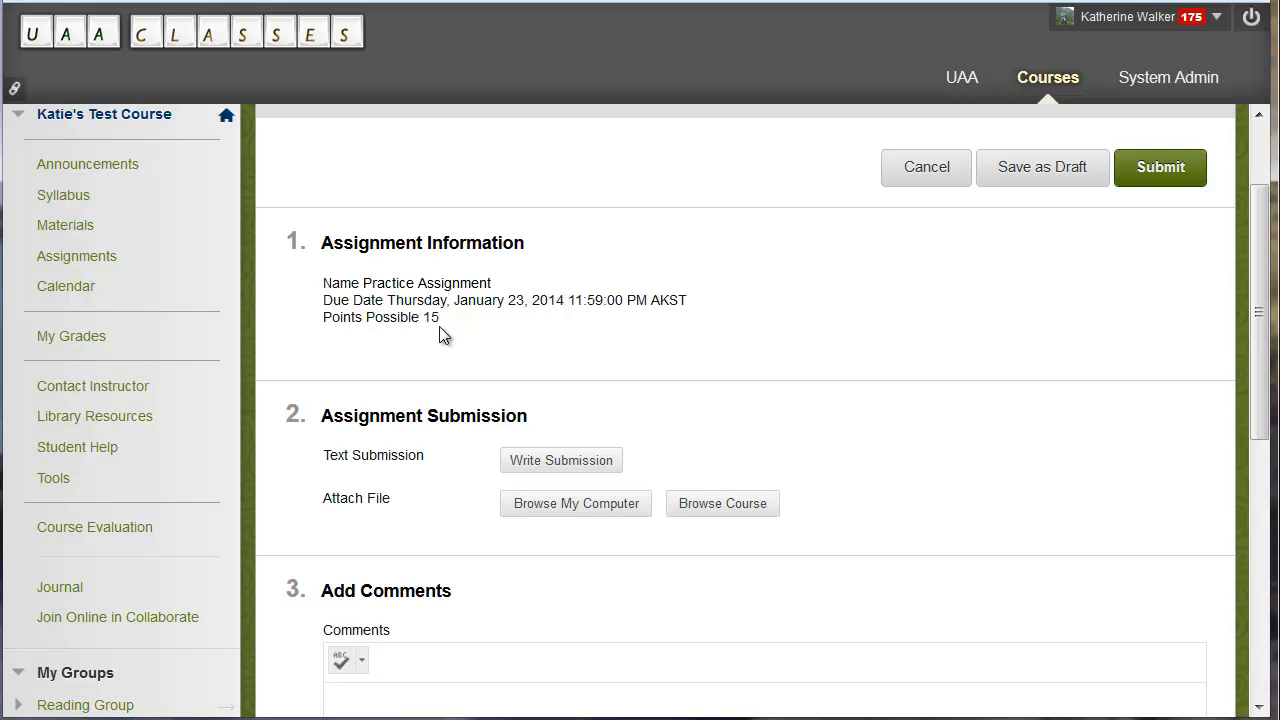
click(533, 461)
scroll(711, 466, down, 4)
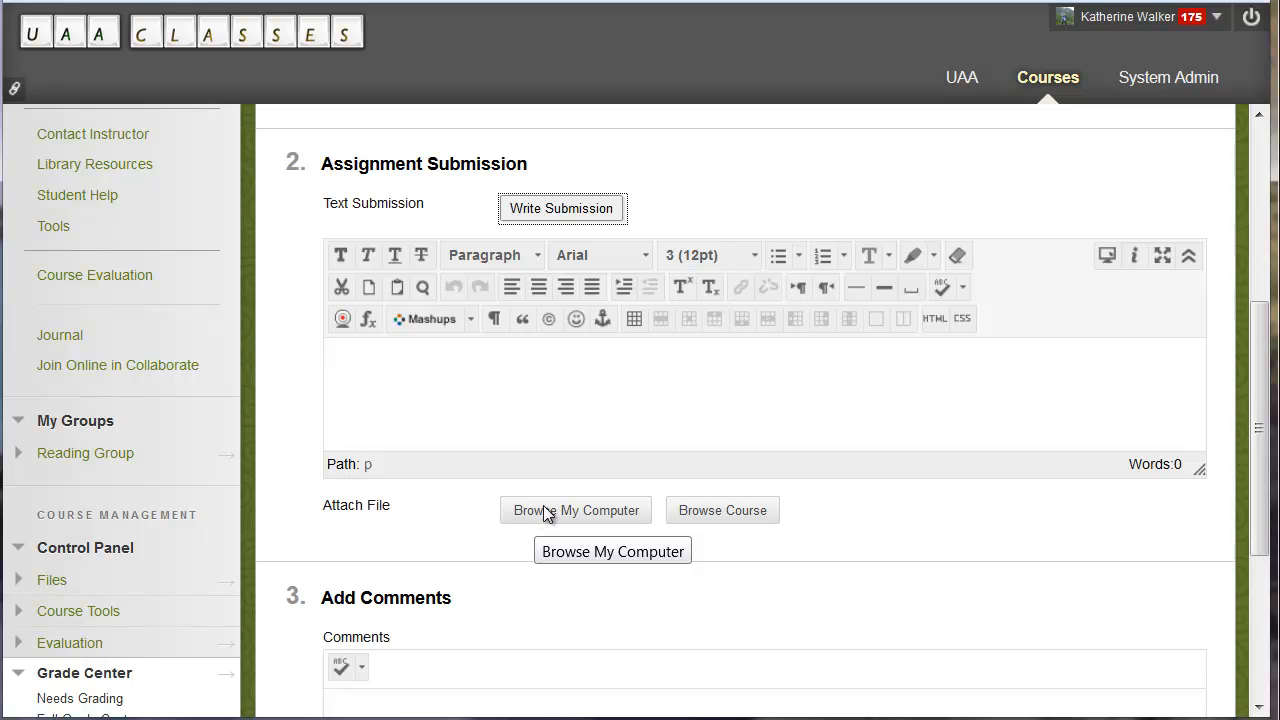
scroll(546, 514, down, 3)
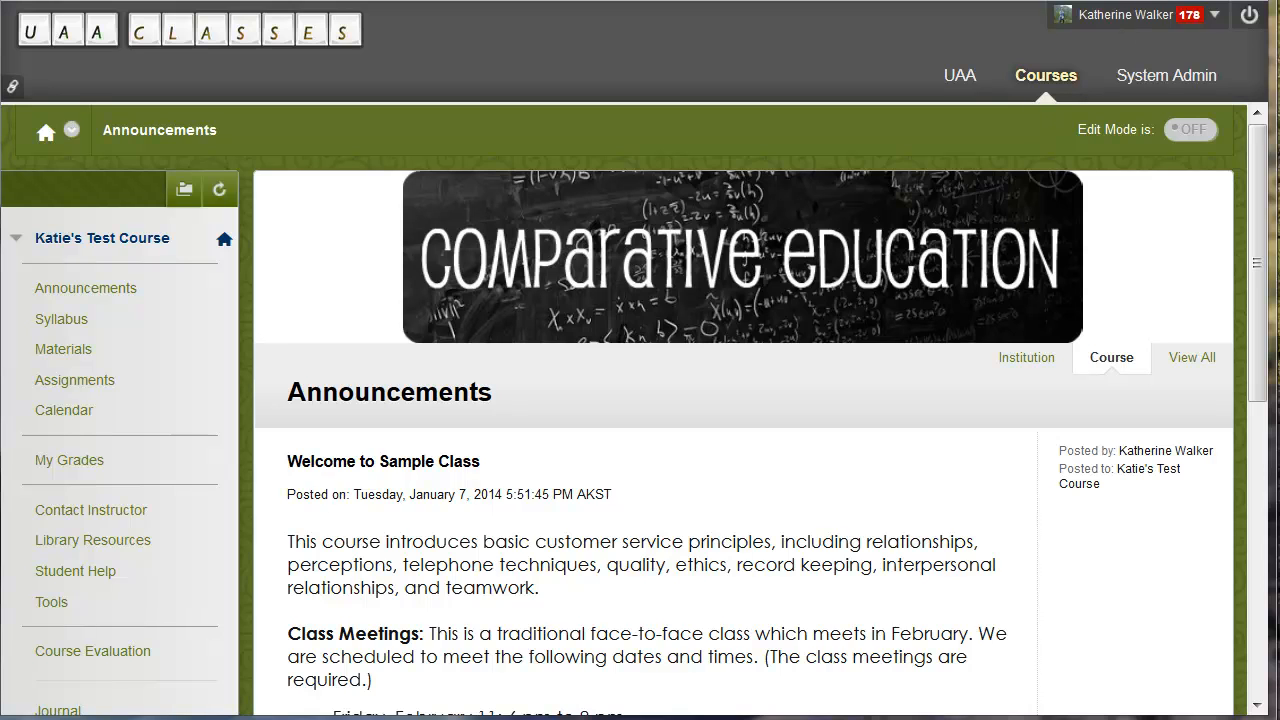
Go to the Full Grade Center and bring the Practice Assignment column into view.
scroll(900, 290, down, 5)
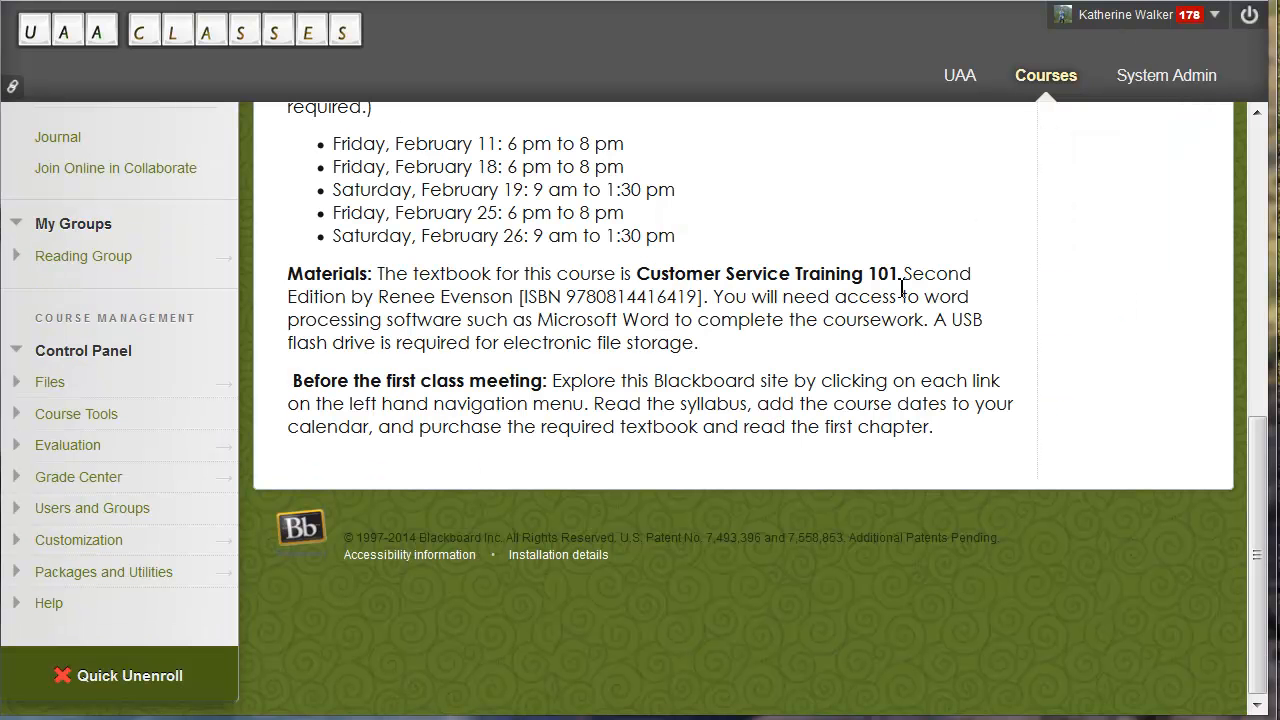
click(70, 486)
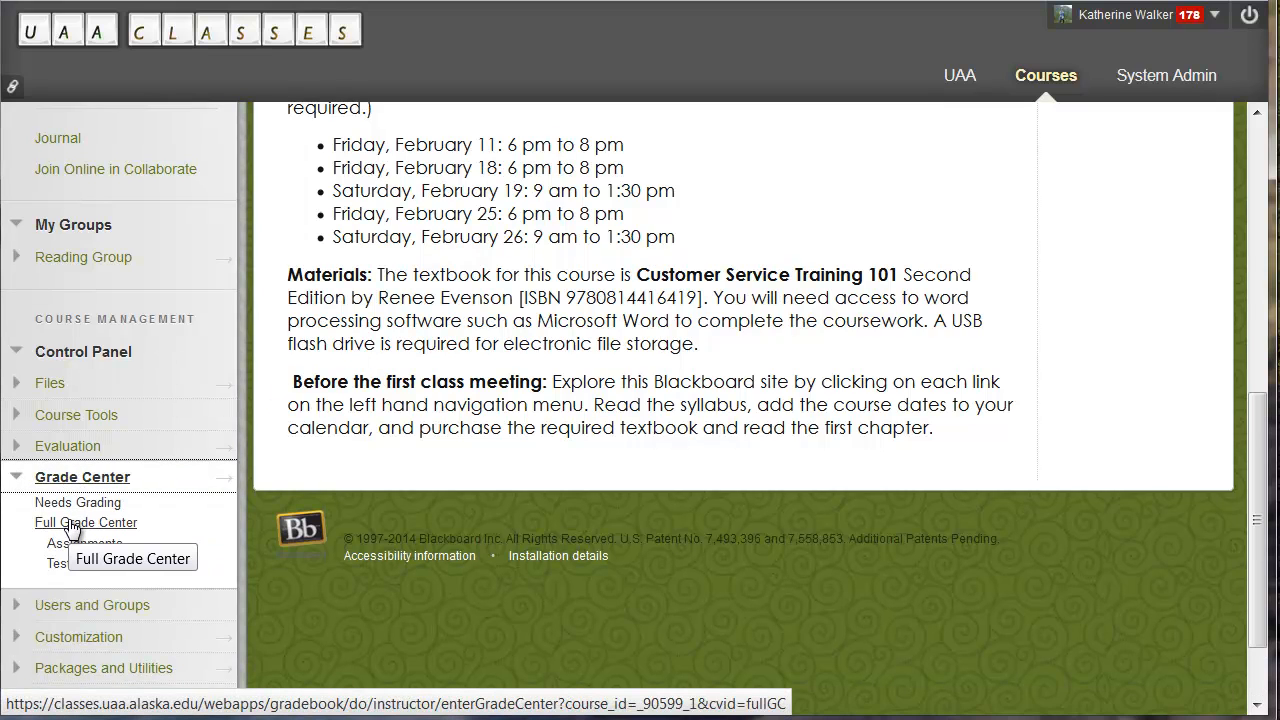
click(70, 525)
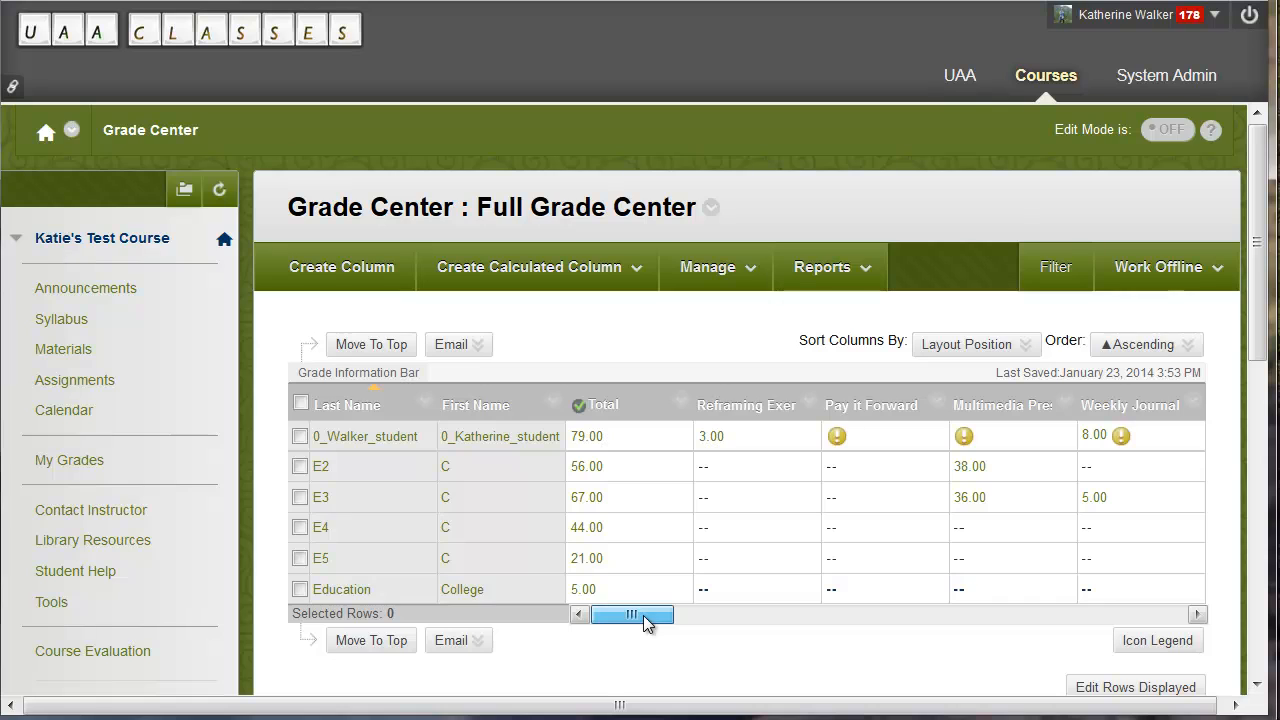
drag(644, 617, 1220, 648)
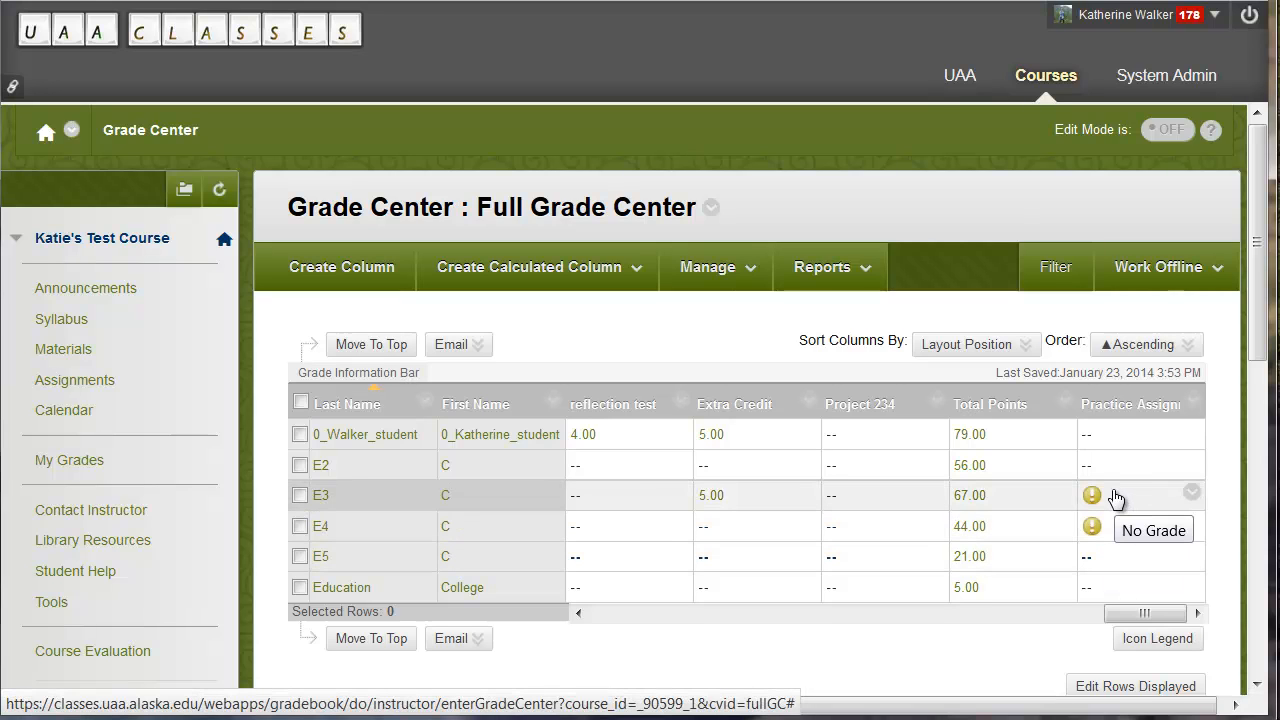
View the grade details of the first ungraded Practice Assignment submission and start grading its attempt.
click(1191, 500)
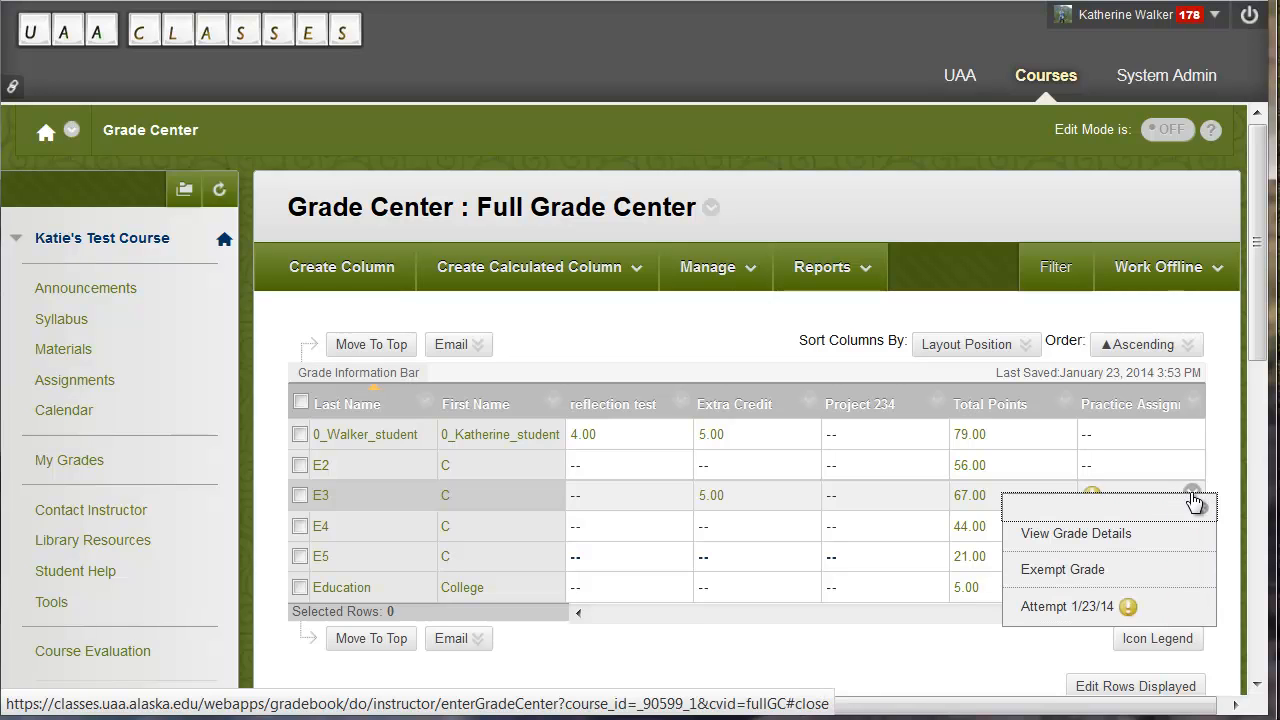
click(1112, 535)
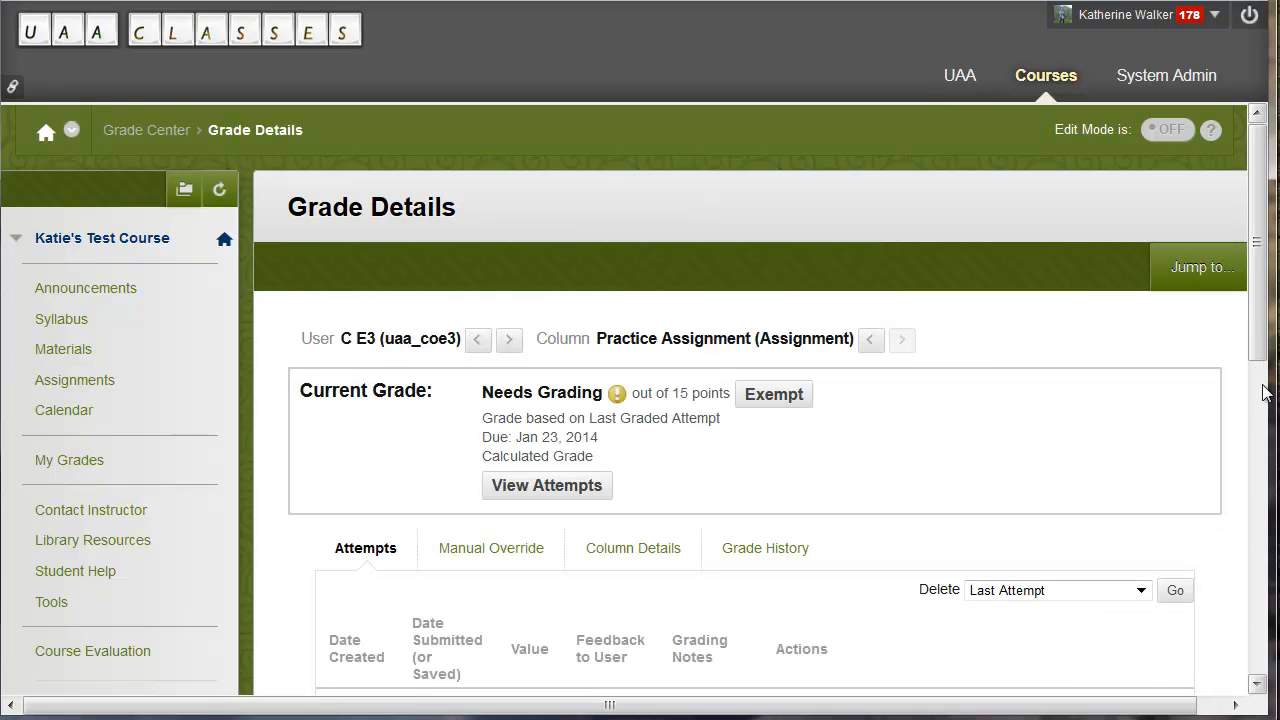
scroll(1262, 400, down, 3)
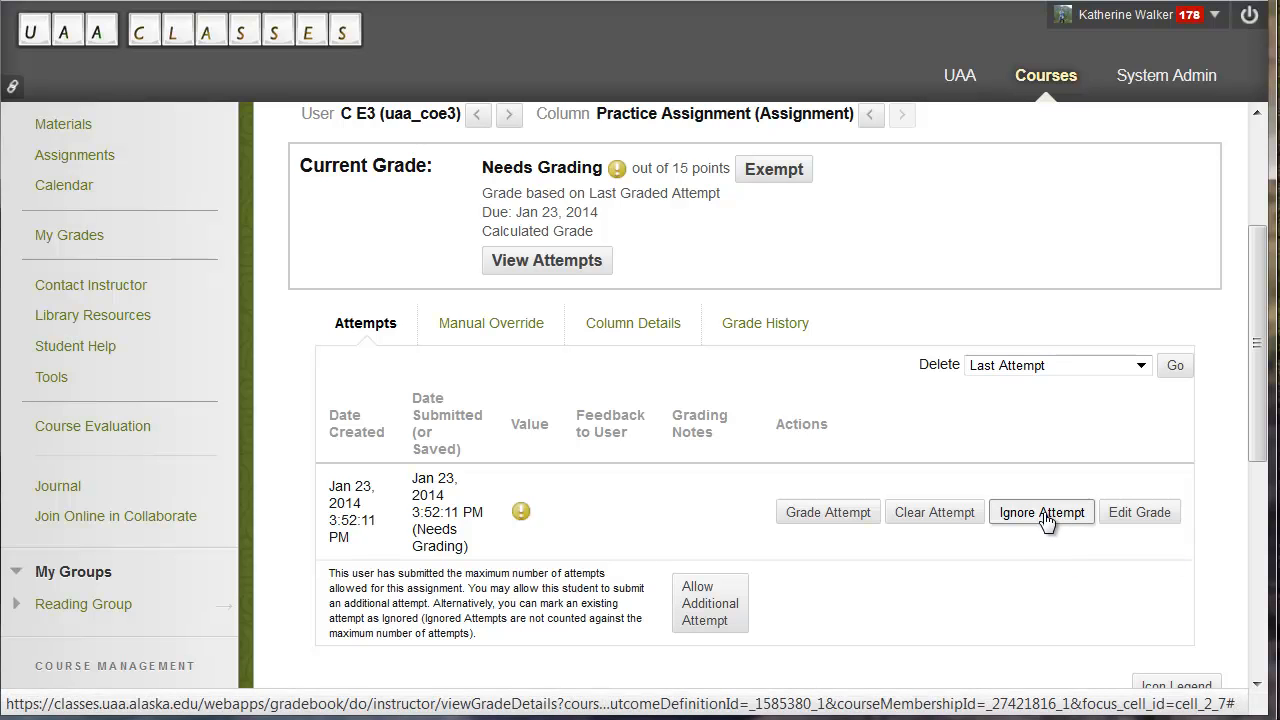
click(840, 514)
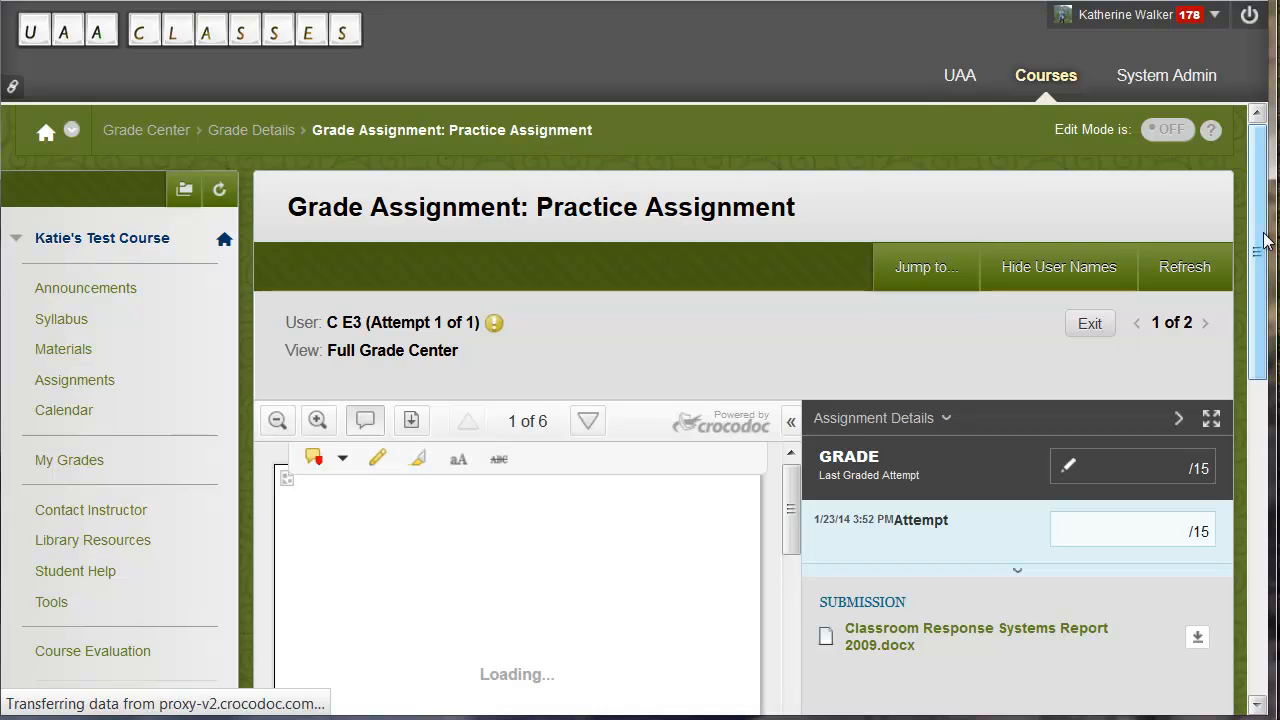
Enlarge the submitted report, go to page 2, and highlight "is not currently using any classroom response system technology" in yellow.
drag(1265, 240, 1267, 280)
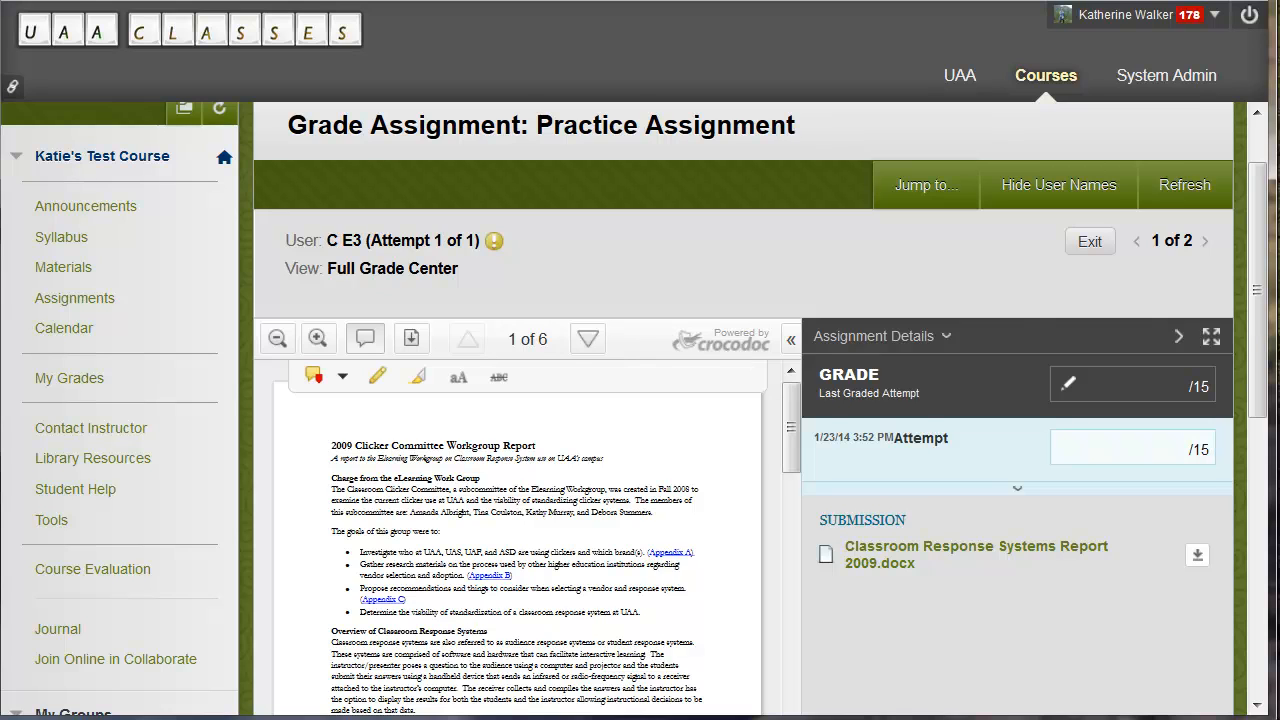
scroll(489, 214, down, 1)
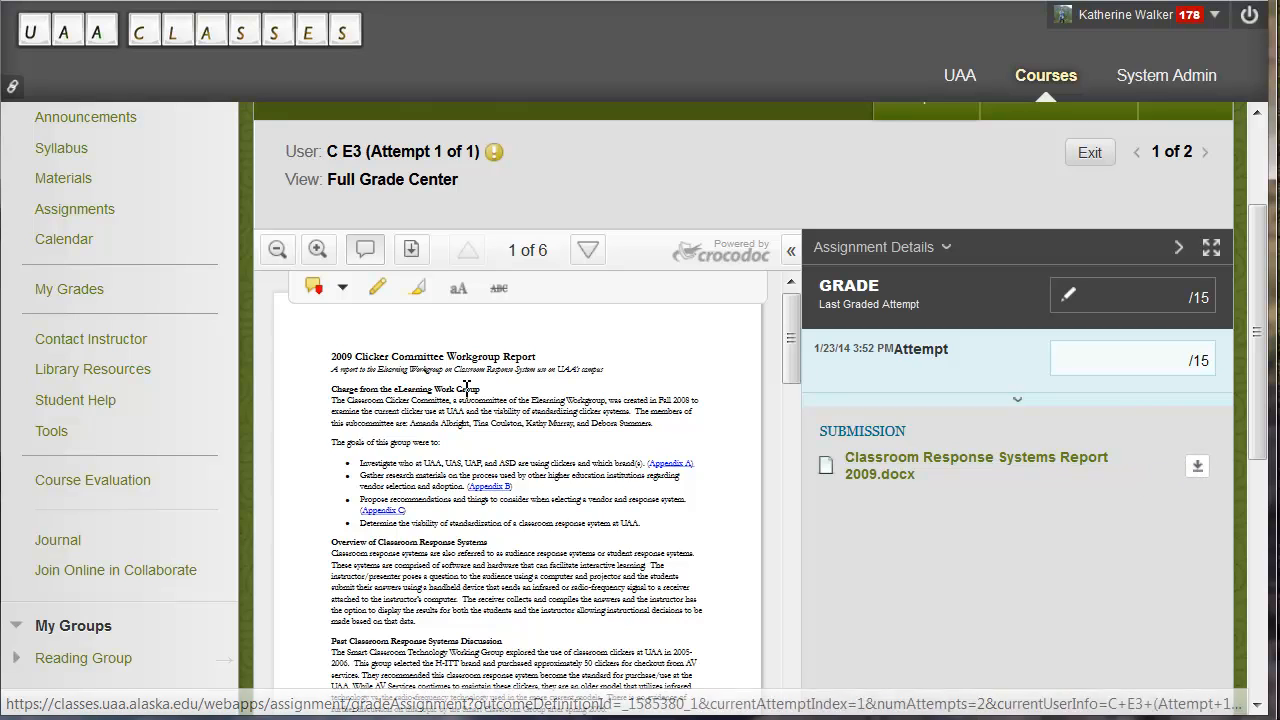
click(319, 250)
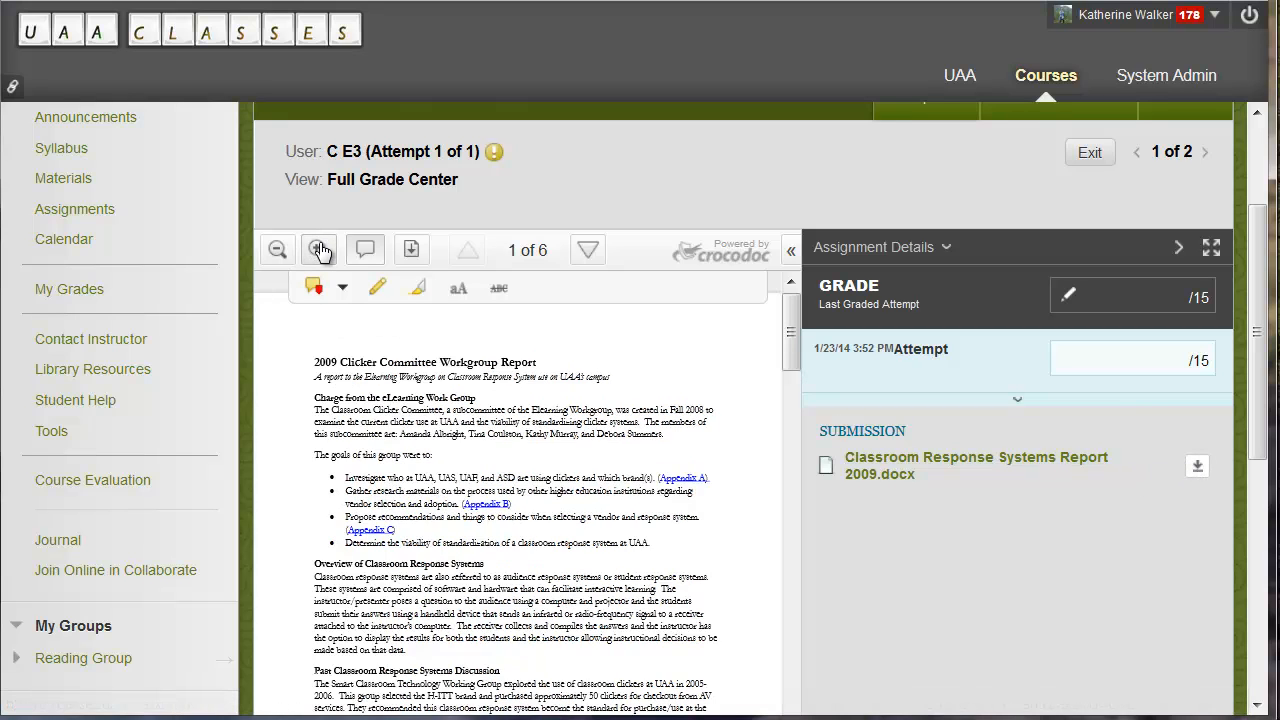
click(585, 251)
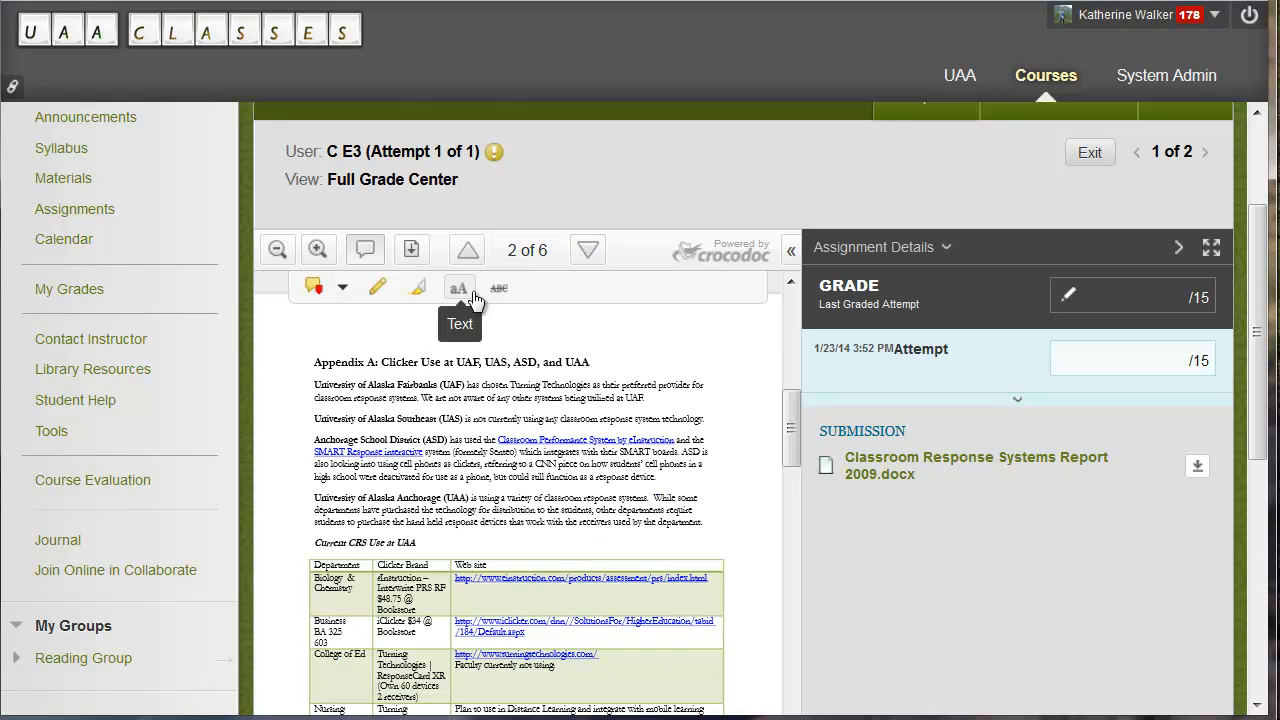
click(418, 288)
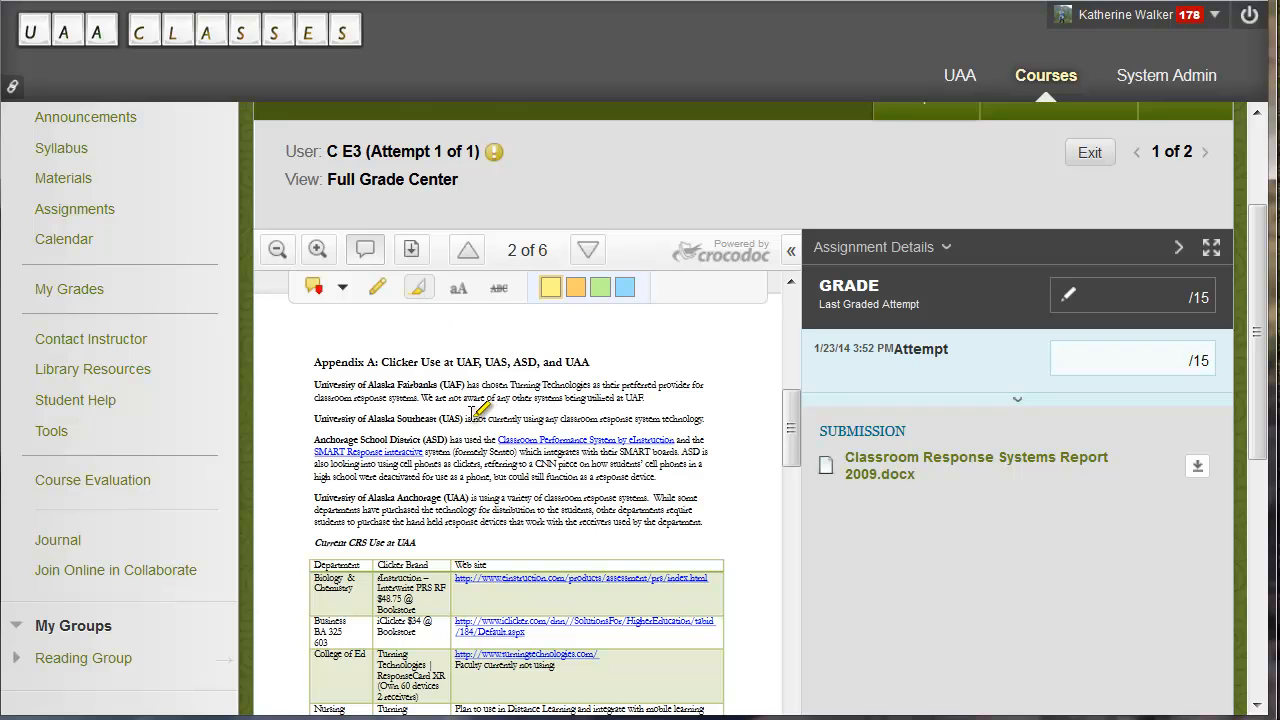
drag(466, 418, 700, 421)
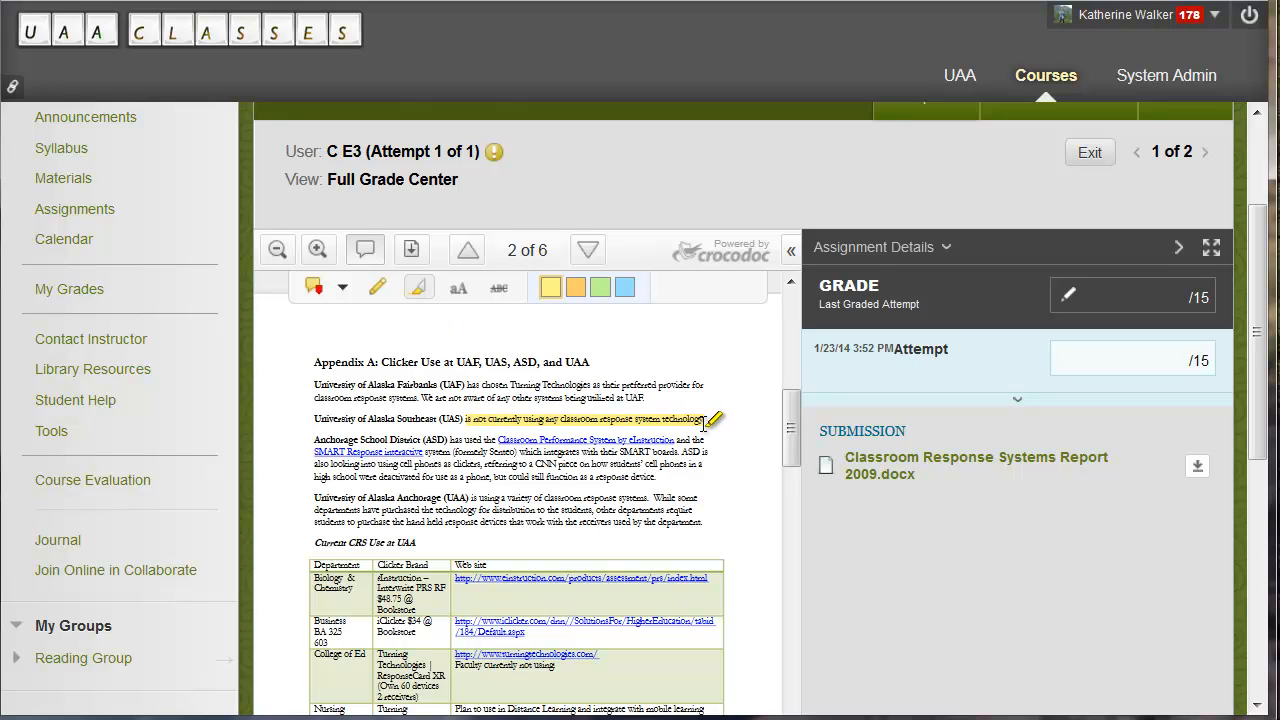
Attach the comment "great job" to the University of Alaska Fairbanks paragraph, and cancel the request to delete it.
click(313, 290)
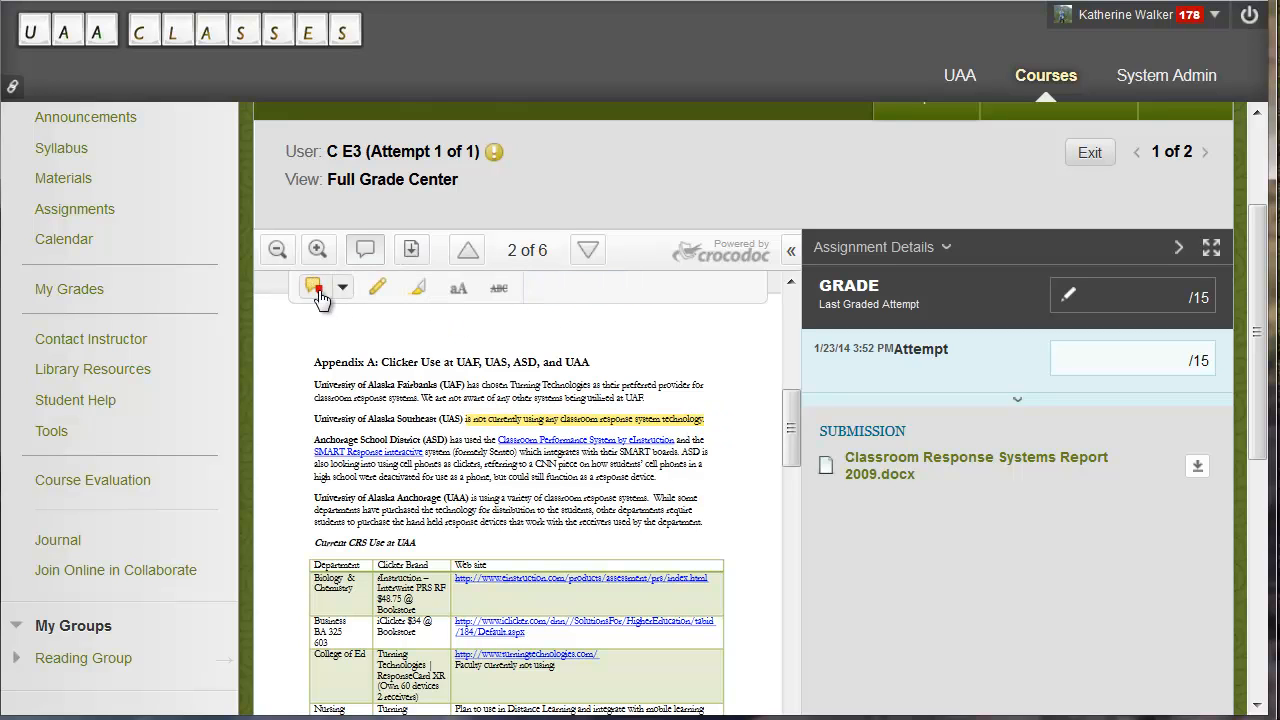
click(563, 385)
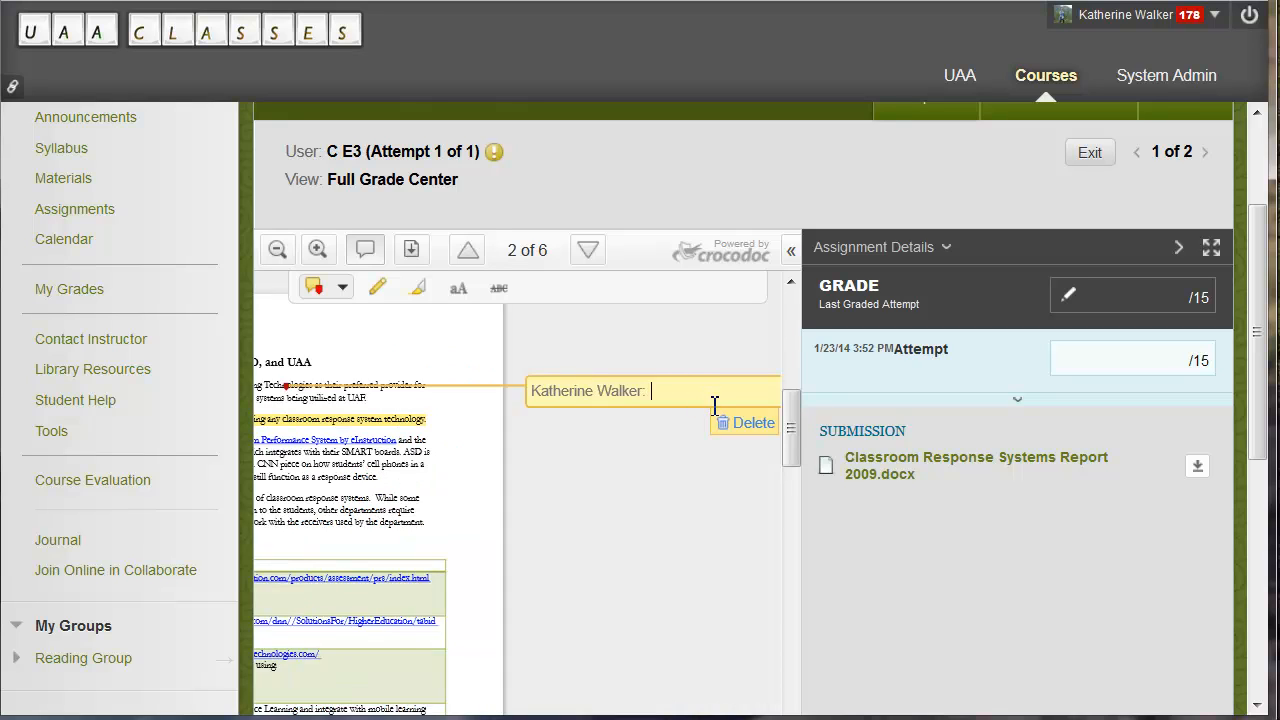
text(great job)
click(750, 432)
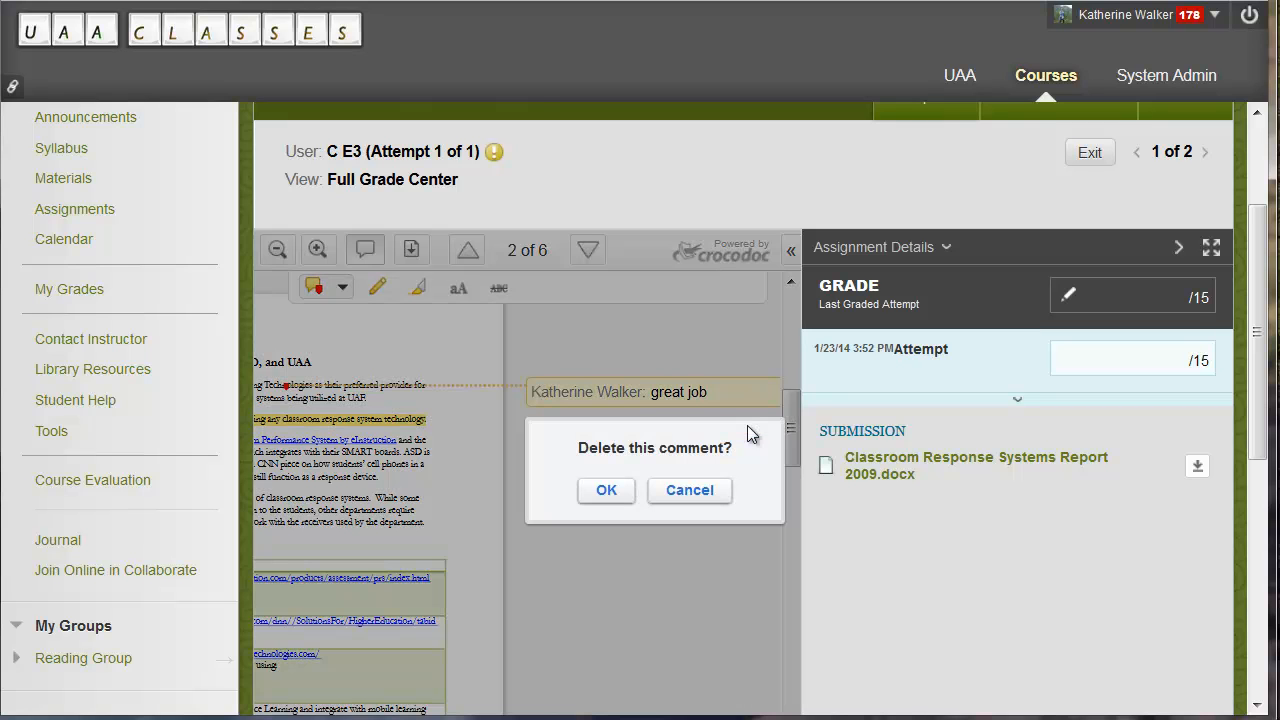
click(712, 492)
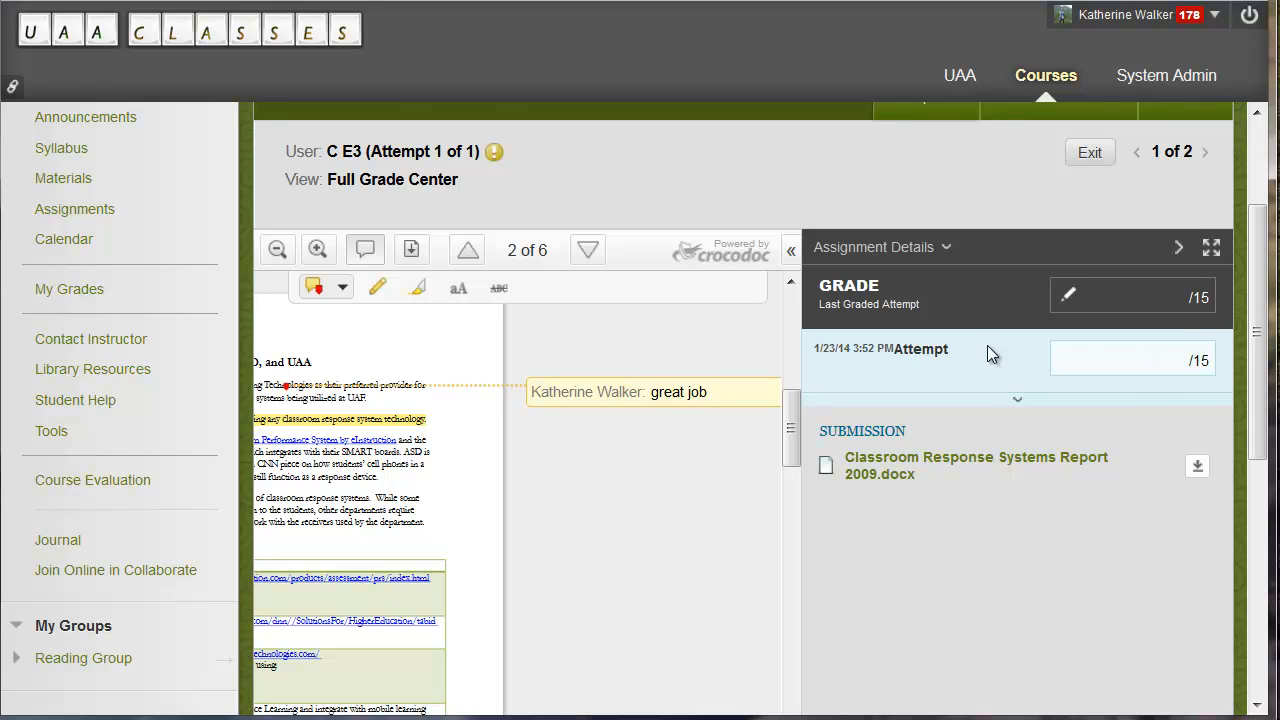
Grade the attempt 10 out of 15 with the learner feedback "I deducted ...." and submit it.
click(1157, 356)
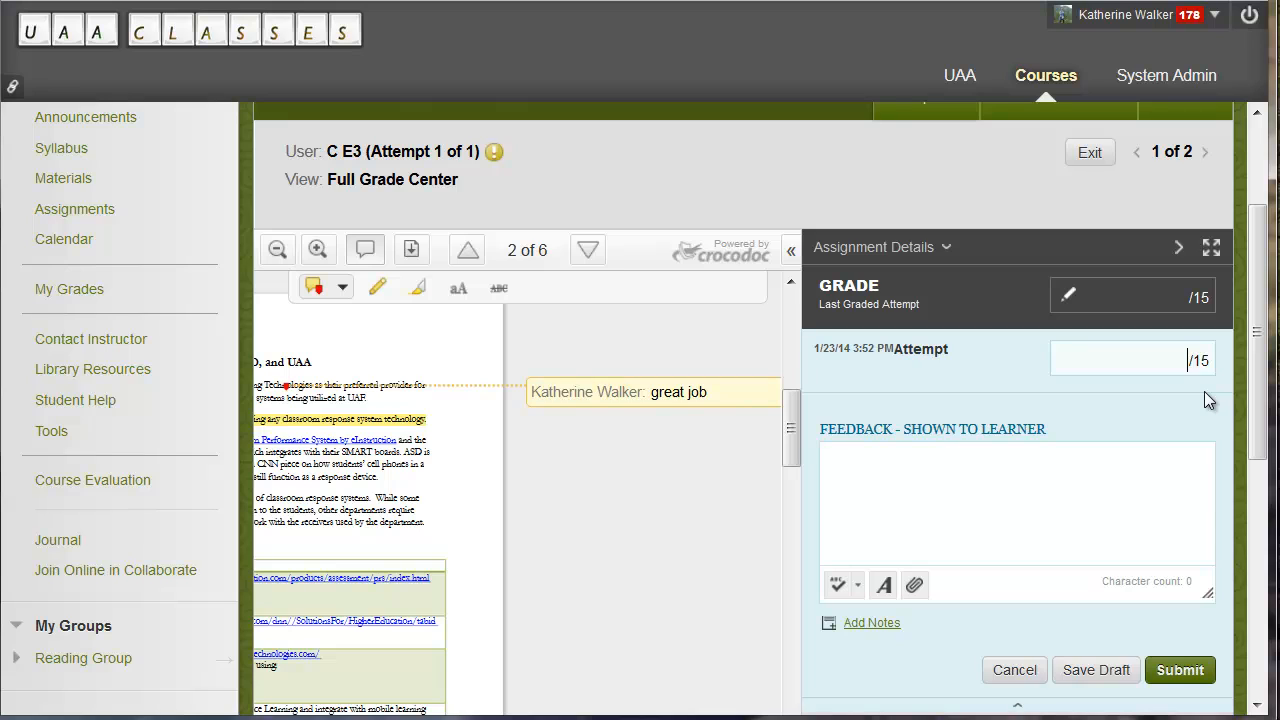
text(10)
click(1095, 493)
text(I deducted)
text(....)
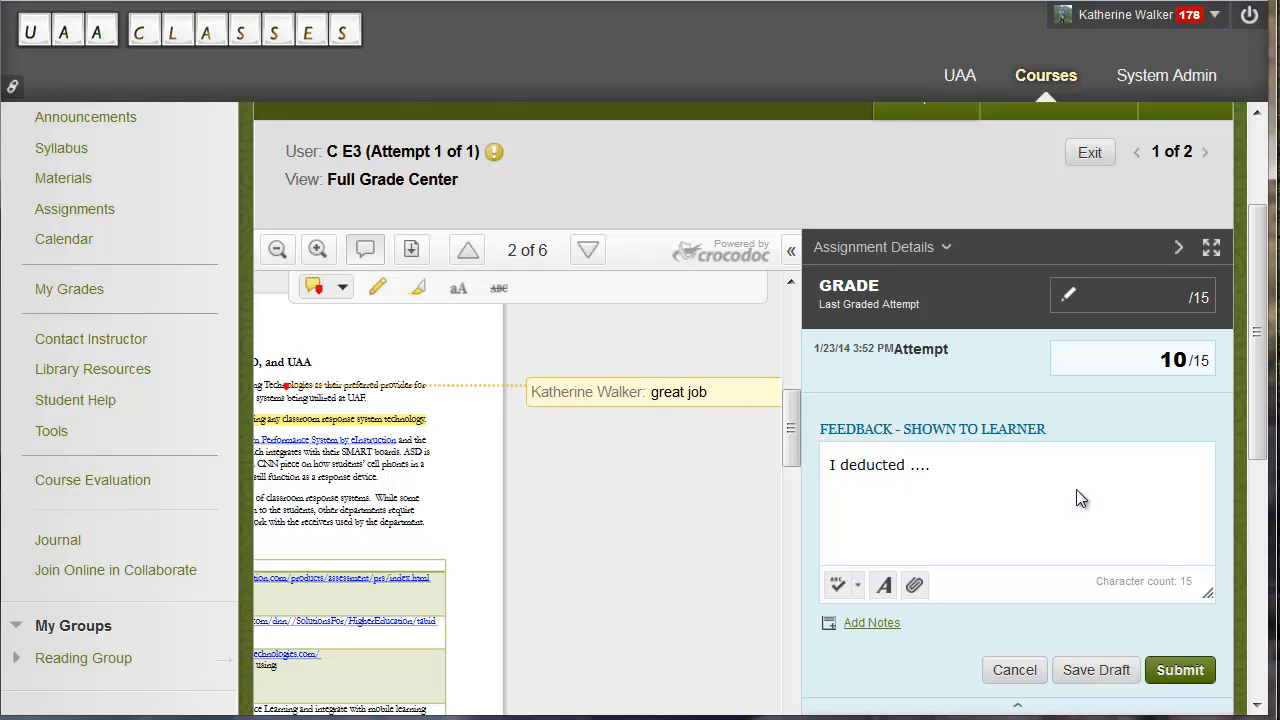
click(1188, 669)
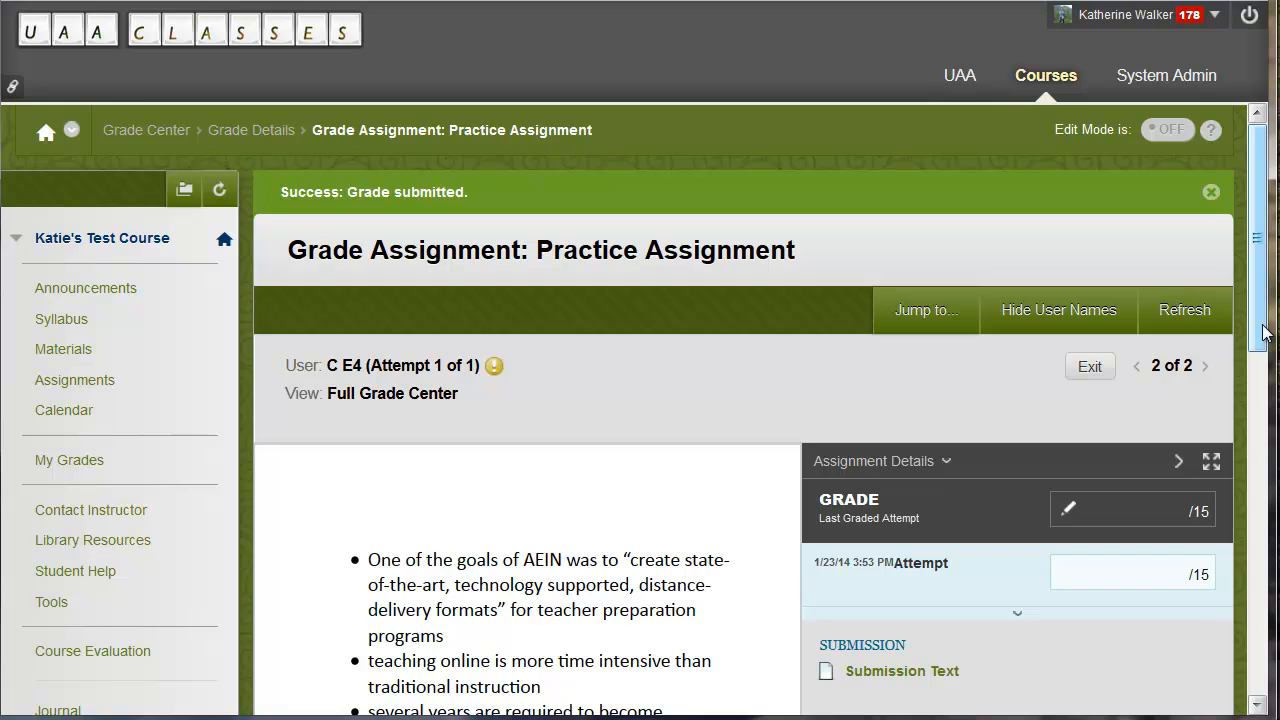
Review the second student's text submission, grade it 15 out of 15 without feedback, and submit the grade.
drag(1263, 333, 1270, 424)
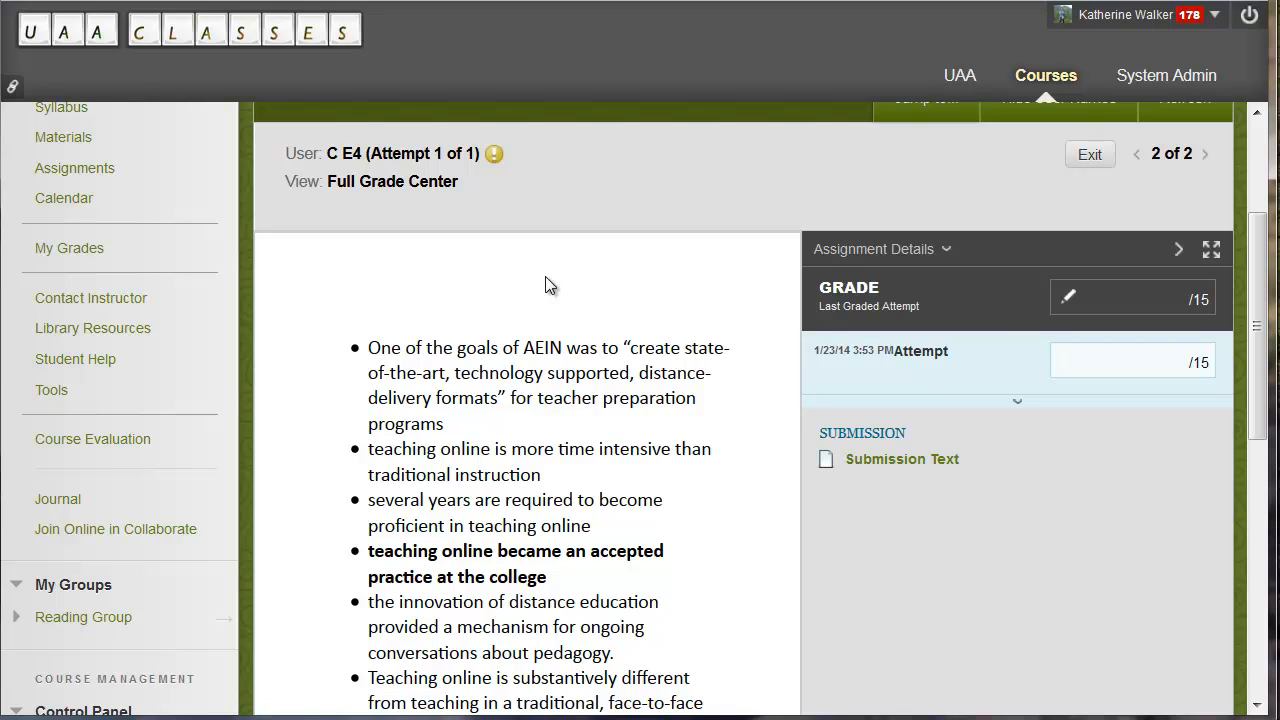
mouse_move(1259, 369)
mouse_down()
mouse_move(1265, 312)
mouse_move(1258, 377)
mouse_up()
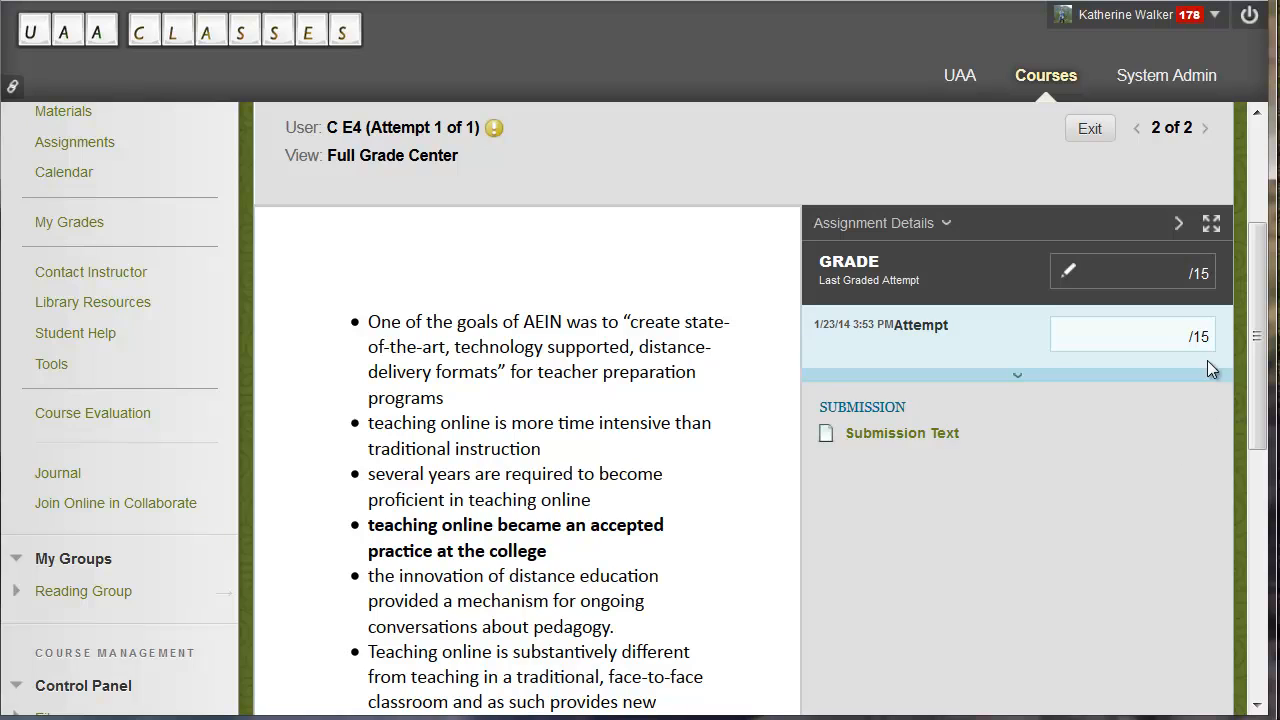
click(1159, 342)
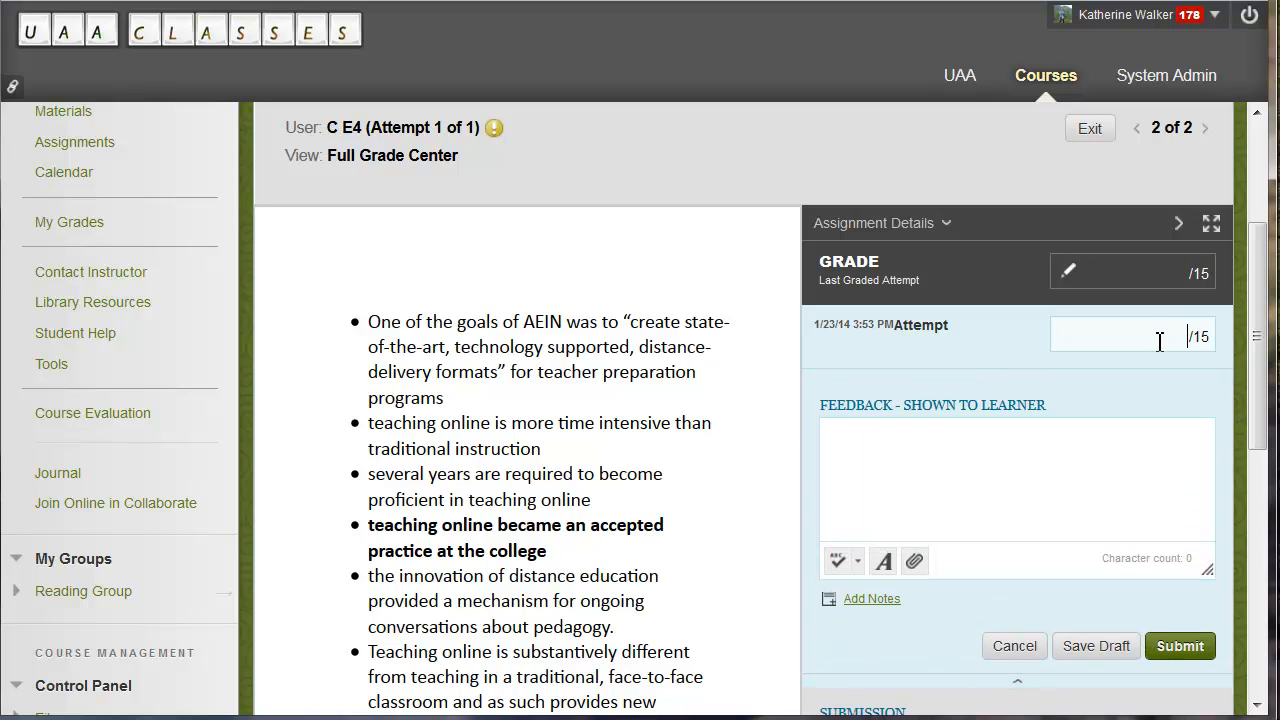
text(15)
click(1020, 466)
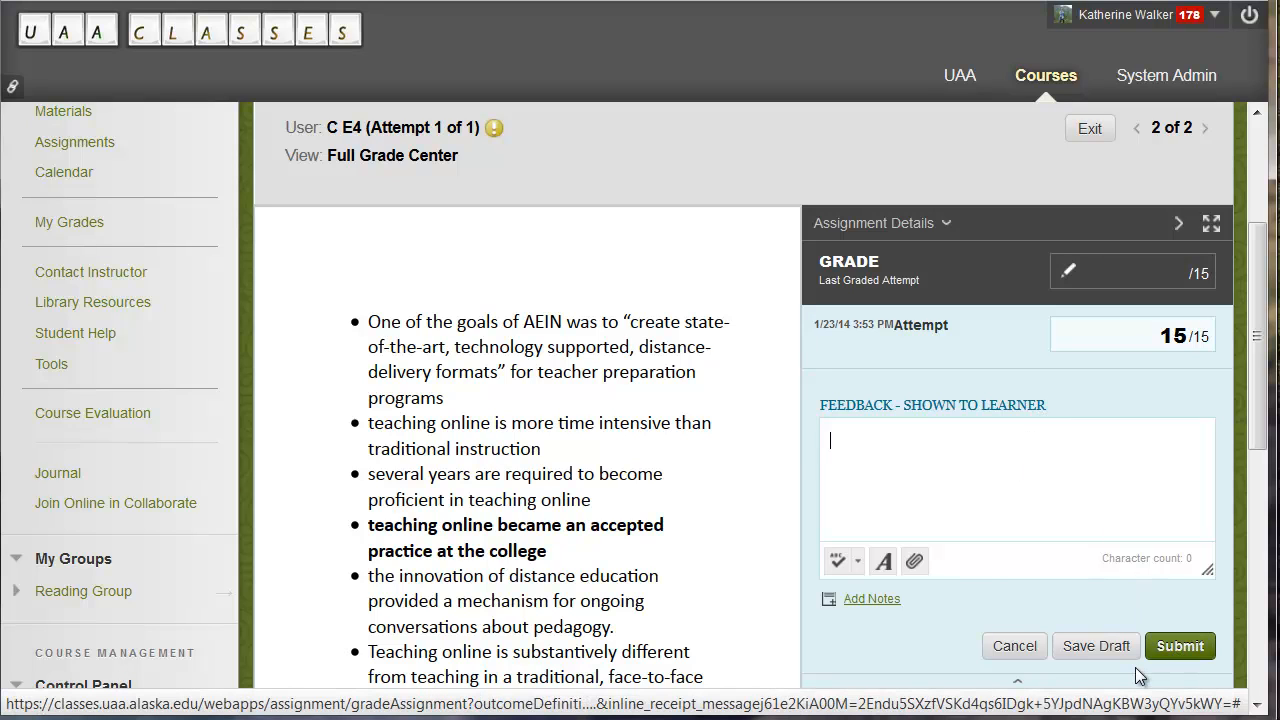
click(1174, 650)
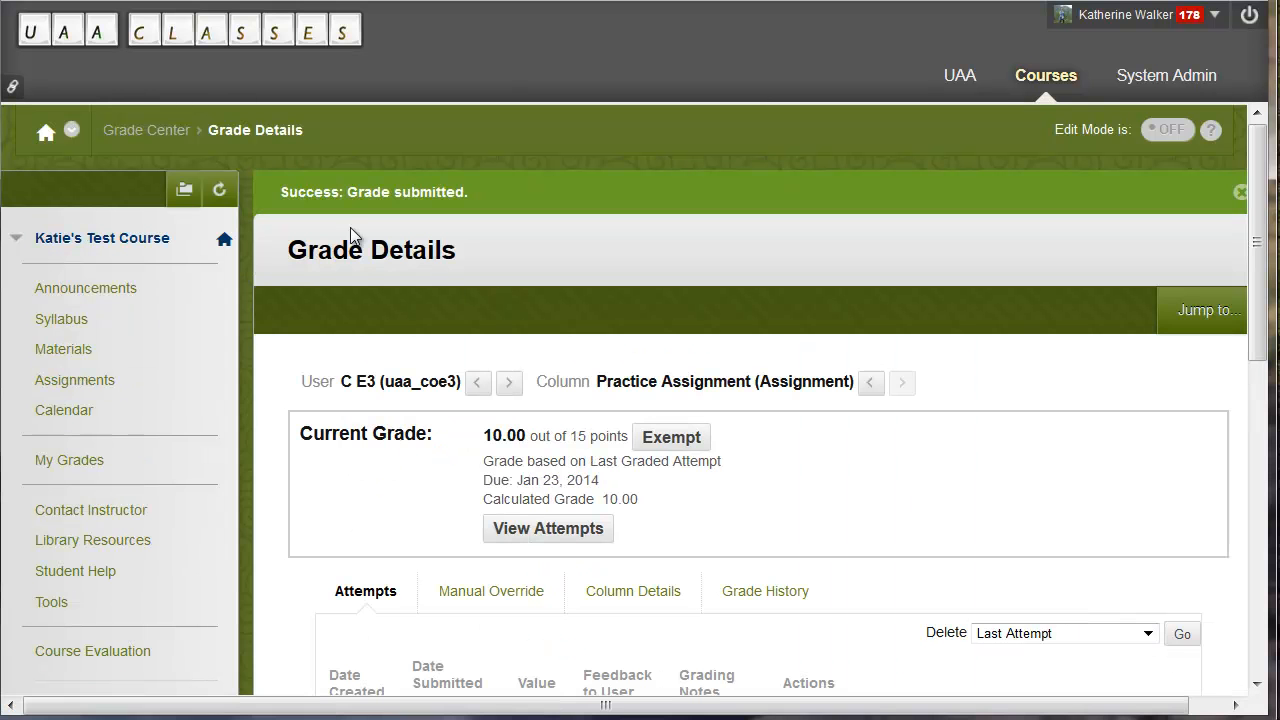
Return to the Full Grade Center and enter 5.00 as the Extra Credit grade for the student in the second row.
click(150, 131)
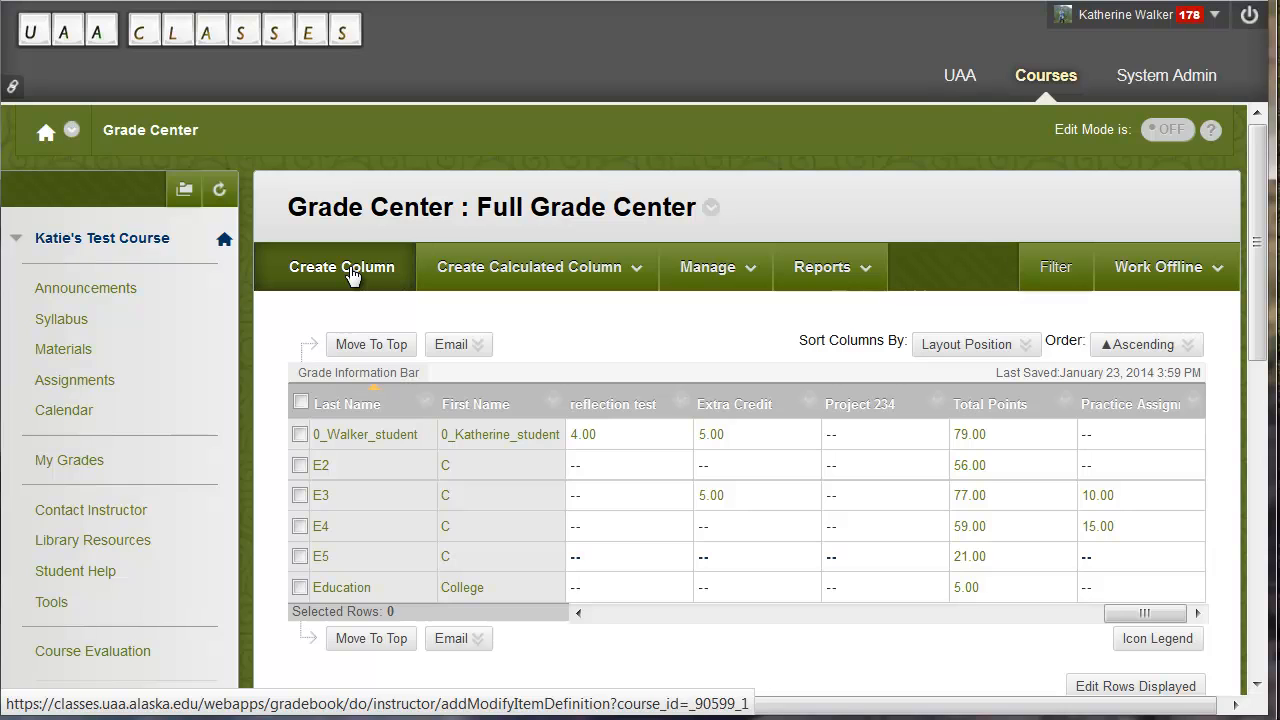
click(716, 468)
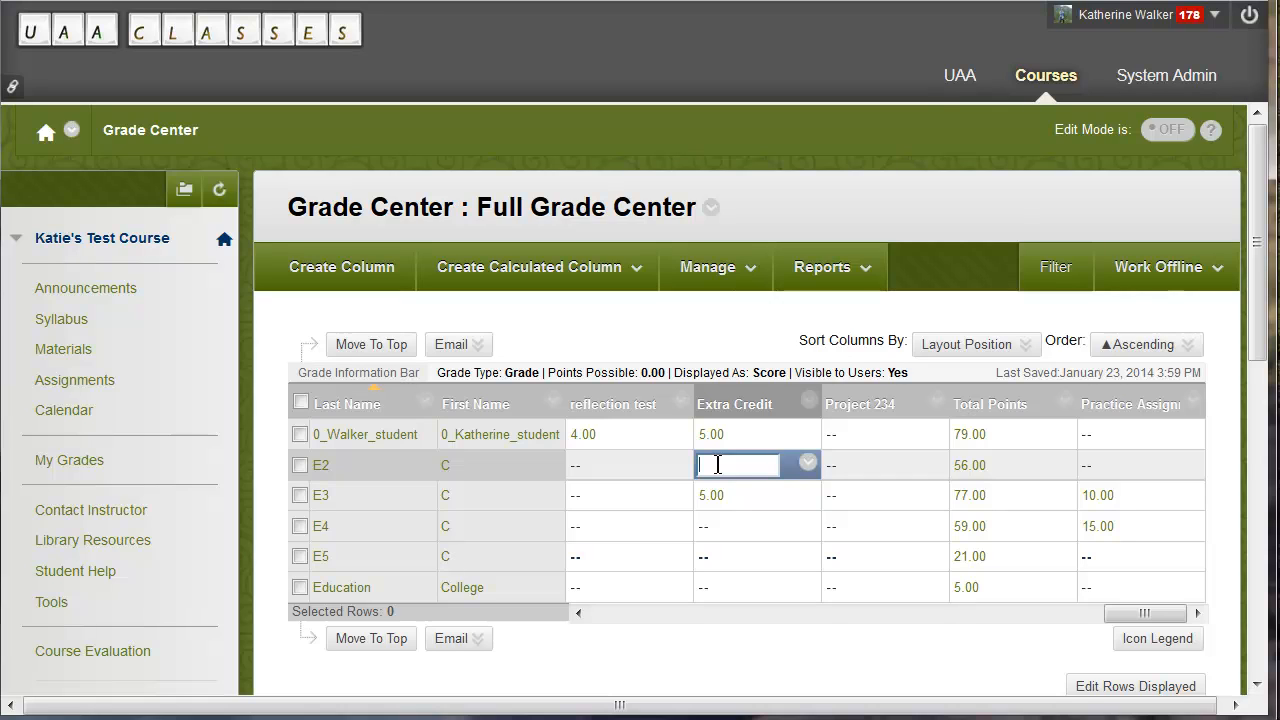
text(5.00)
key(Return)
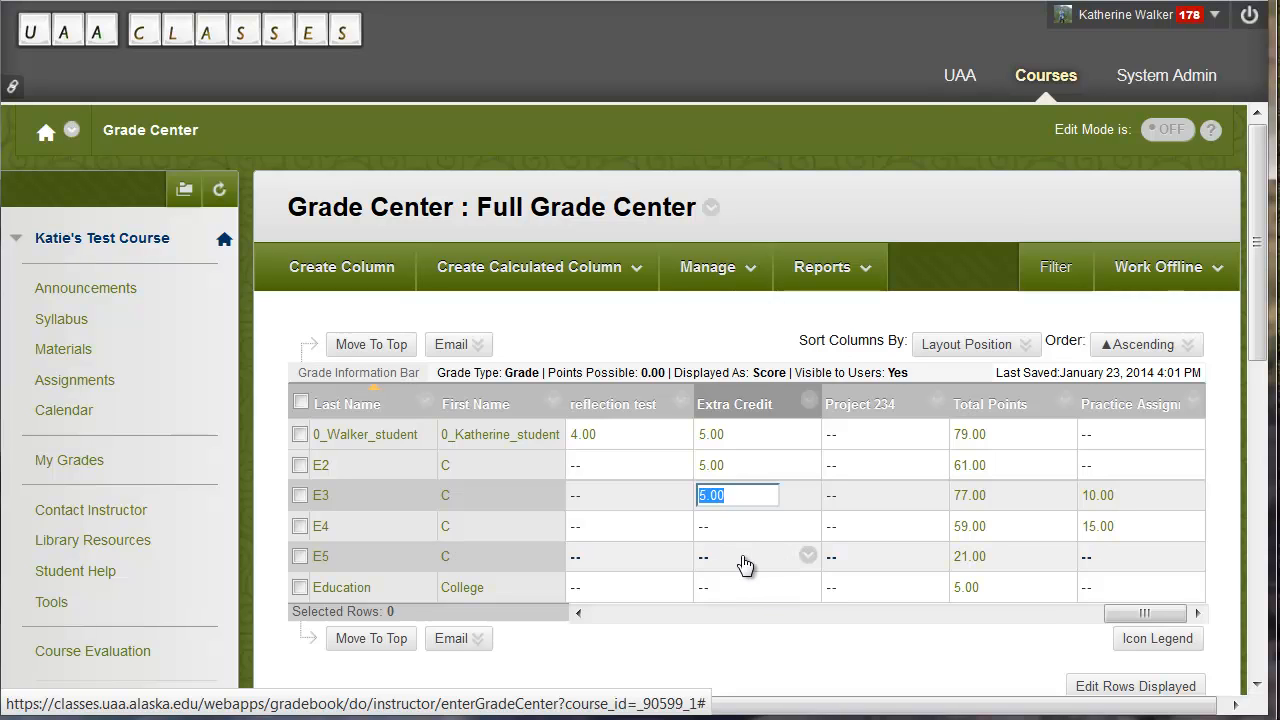
Look through the column sorting options and choose to sort the grade columns by Layout Position.
click(966, 344)
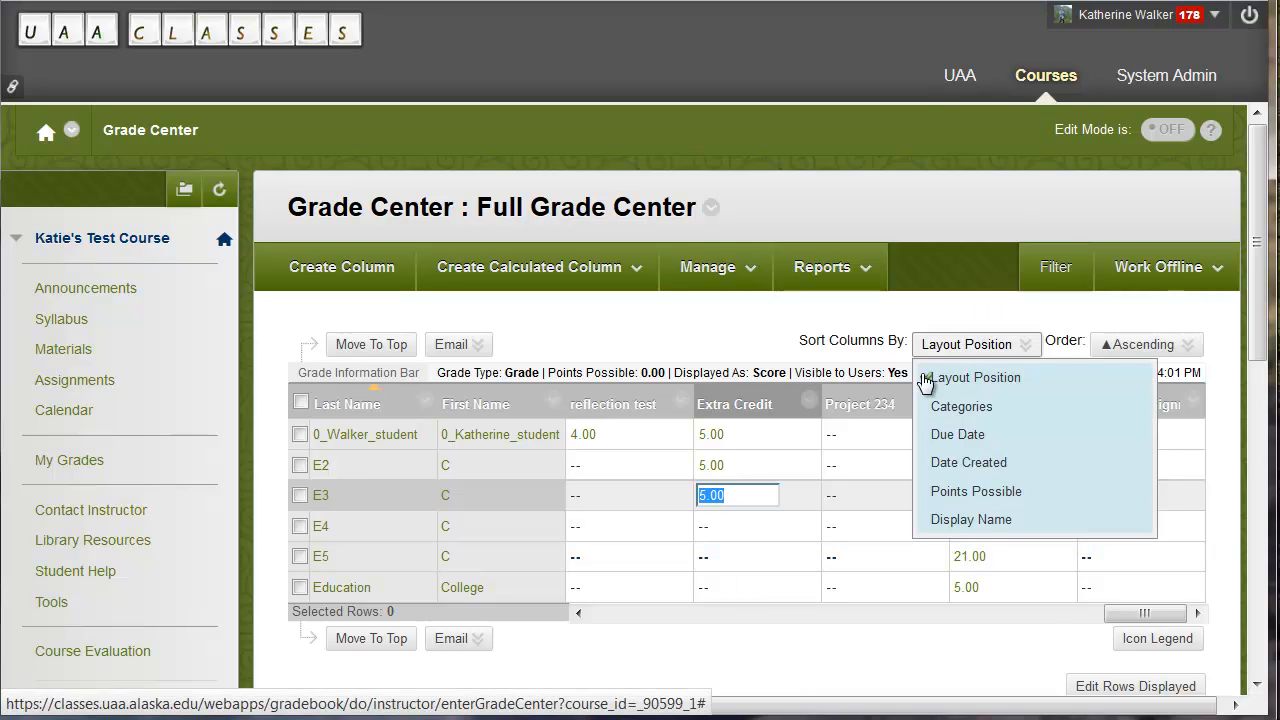
click(935, 377)
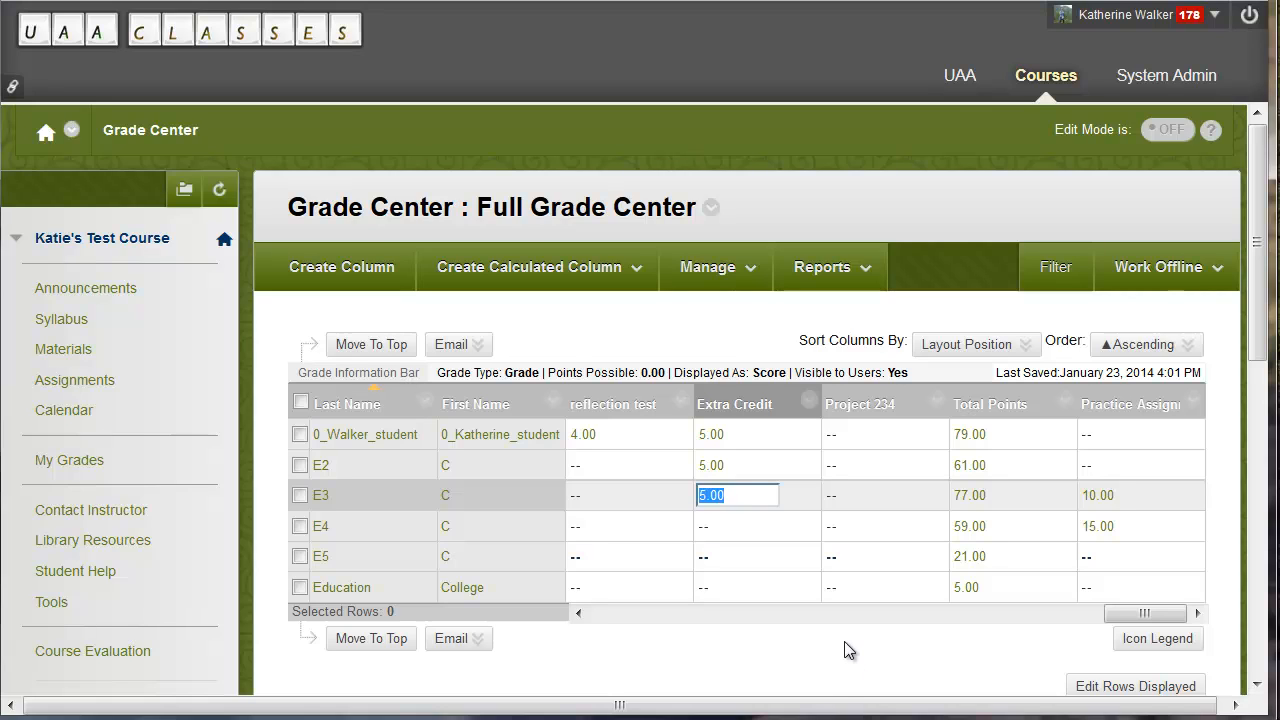
Edit the Reframing Exercise column information and set it not to be included in Grade Center calculations.
drag(1140, 612, 584, 641)
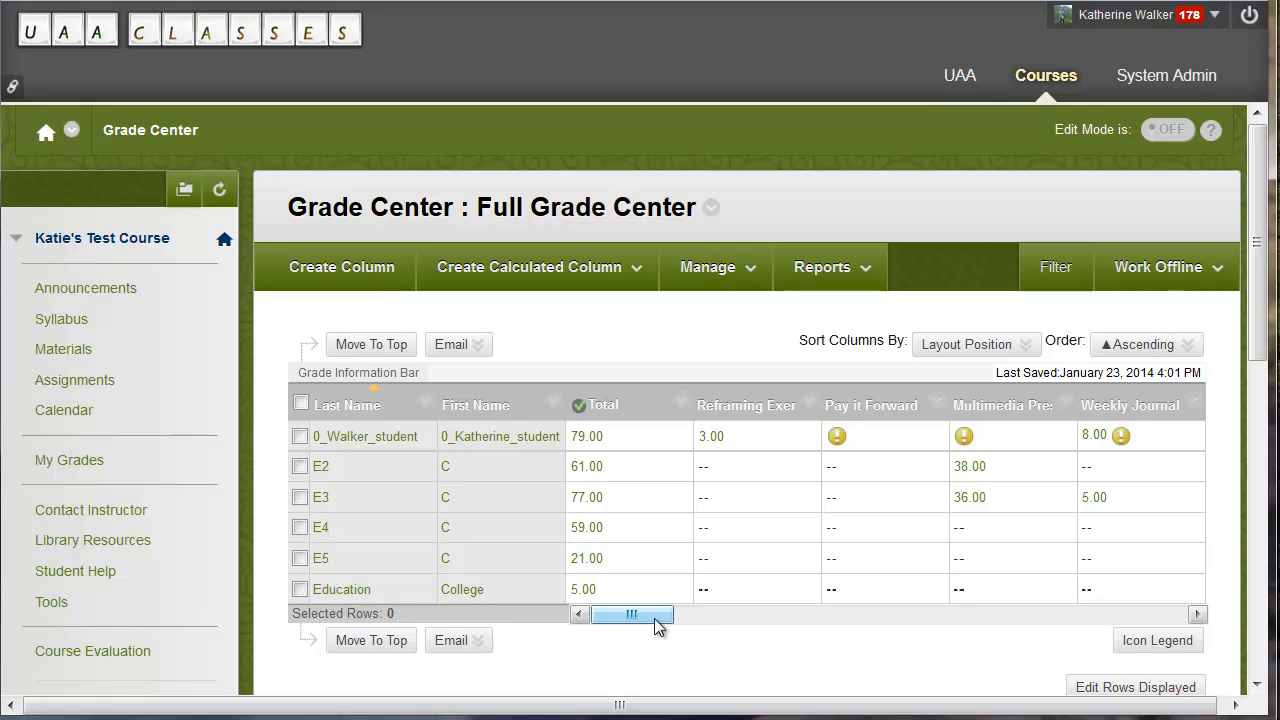
click(809, 404)
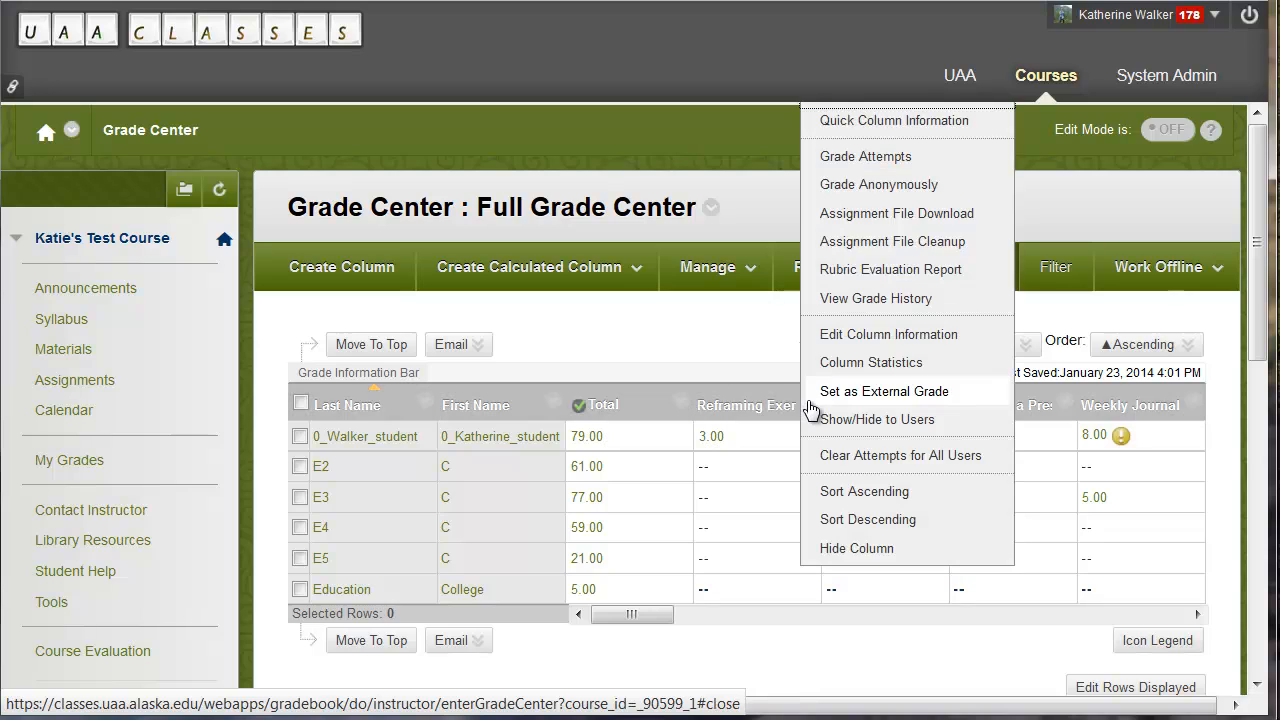
click(880, 336)
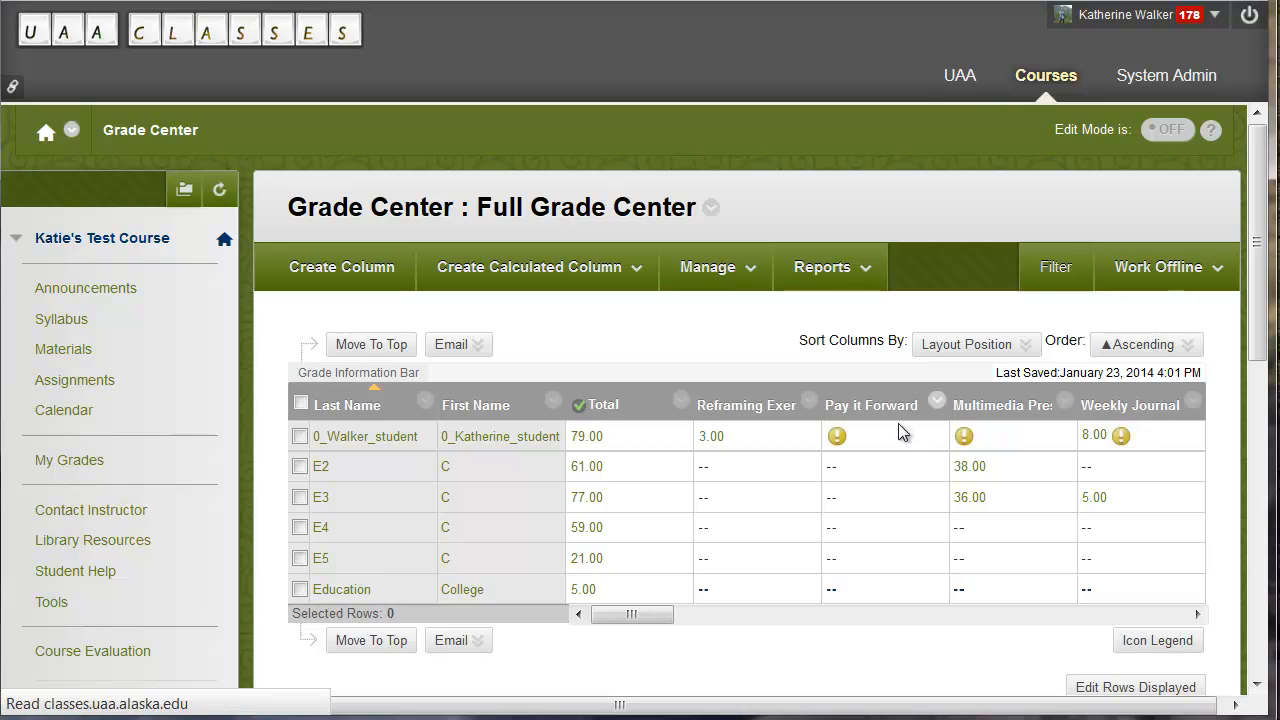
drag(1262, 270, 1247, 598)
click(568, 525)
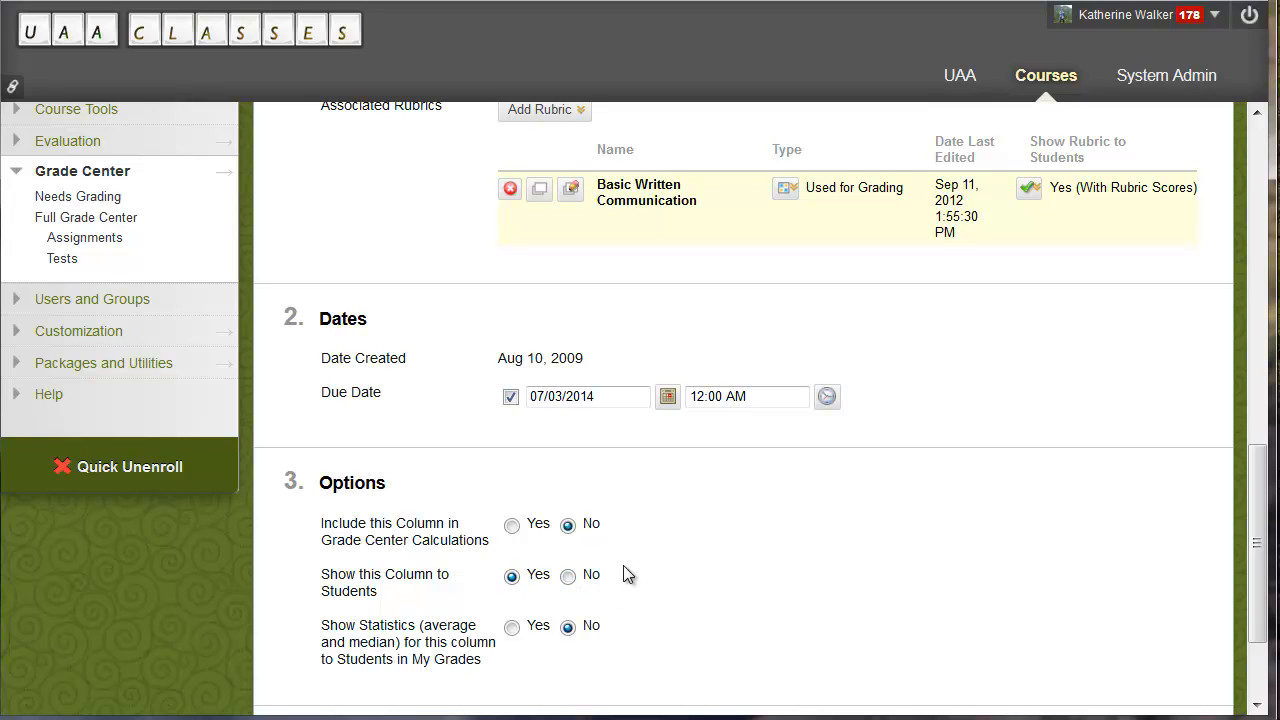
Look through the Primary Display options for the Reframing Exercise column and cancel the column edit.
scroll(695, 565, up, 4)
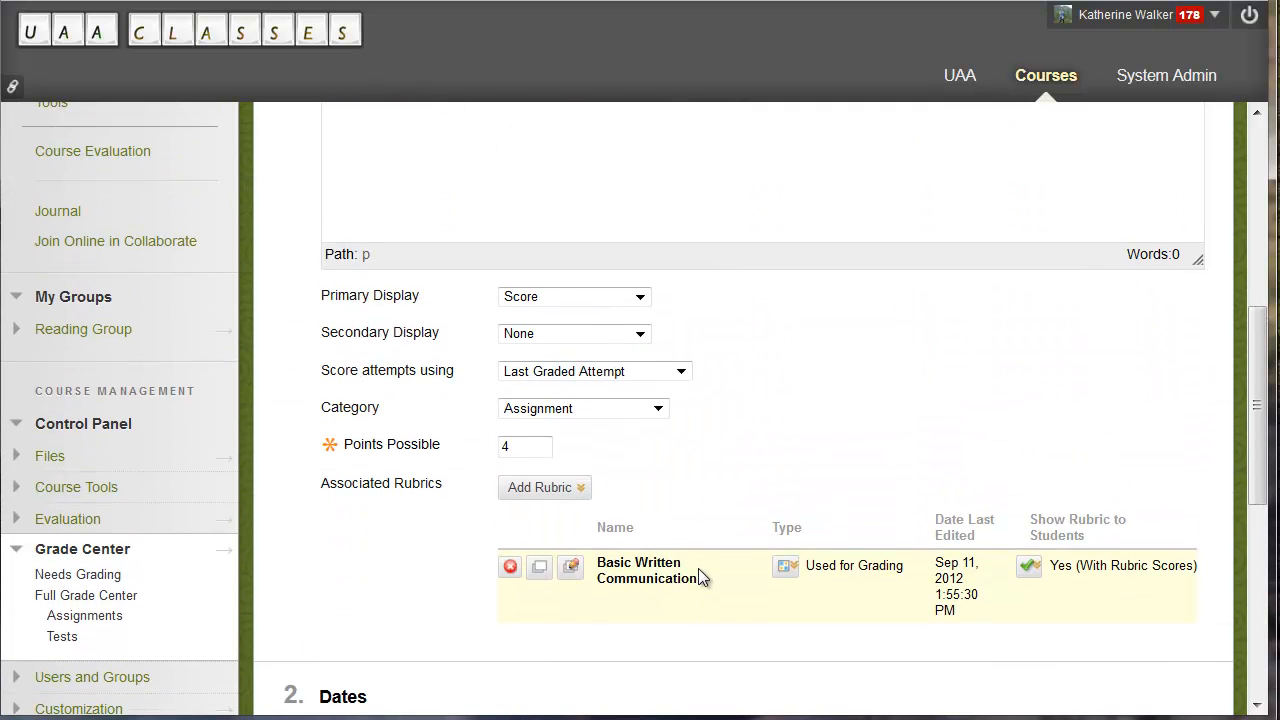
click(571, 297)
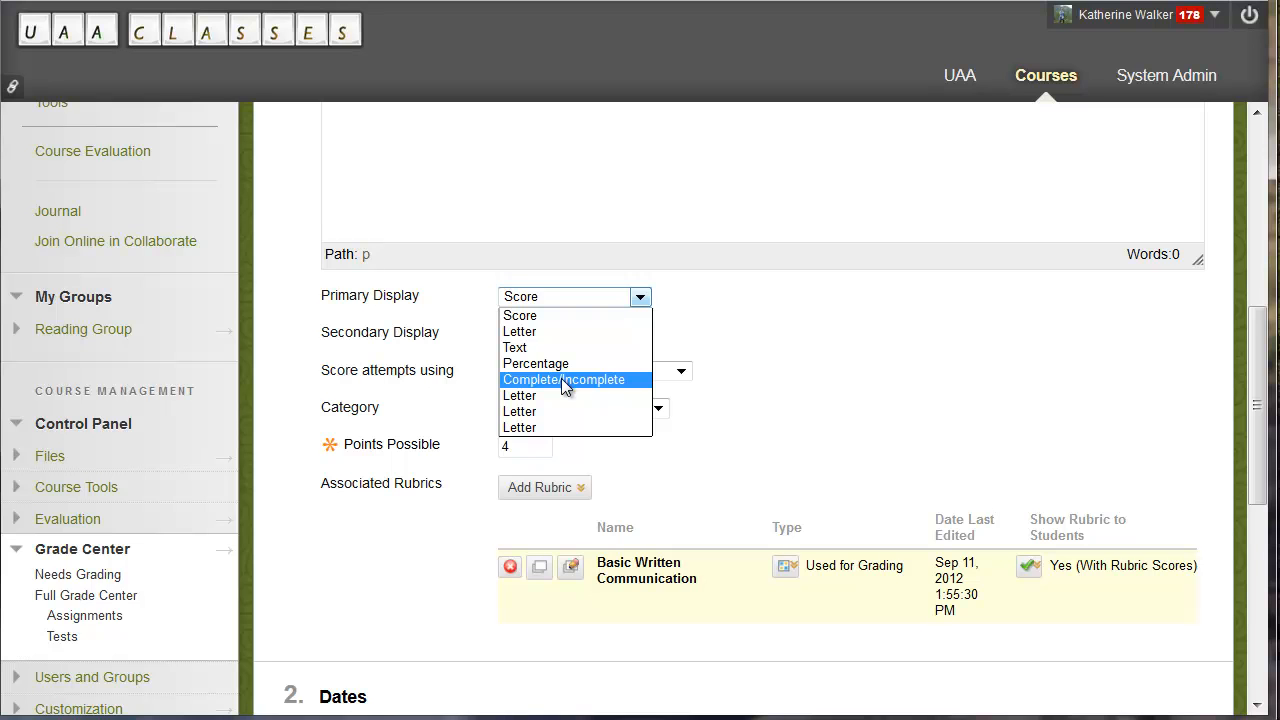
scroll(874, 457, down, 5)
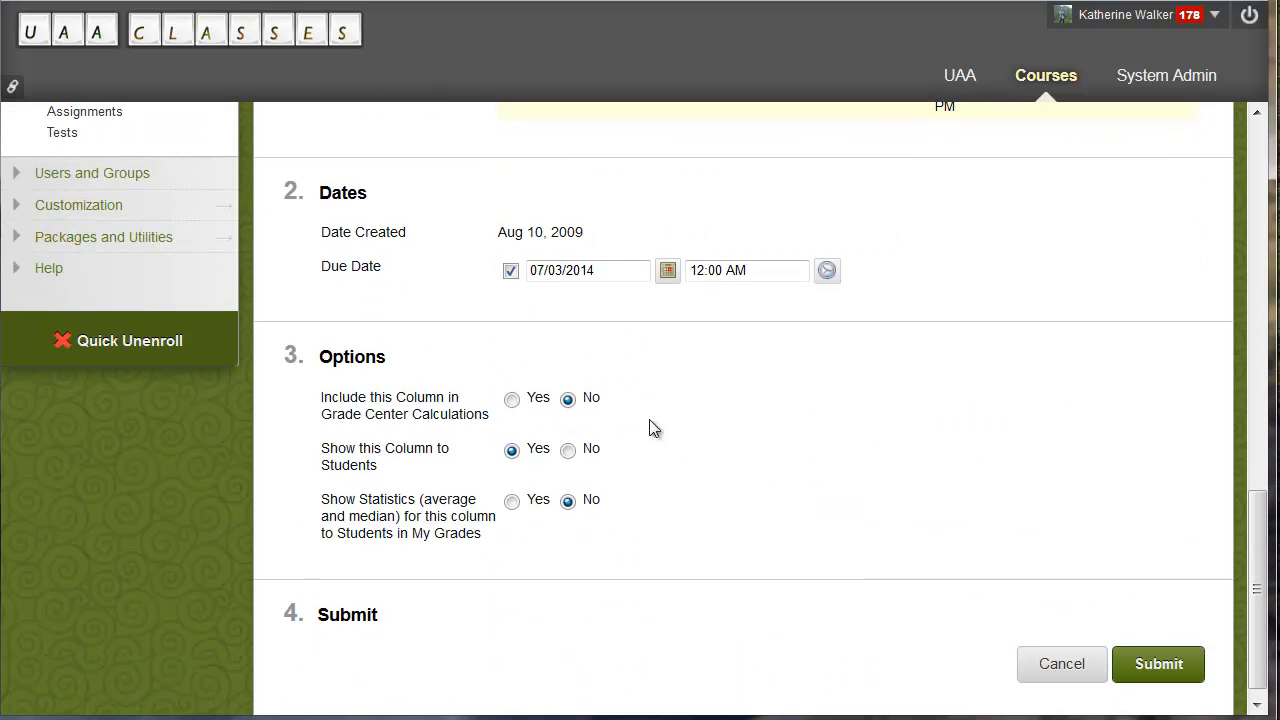
click(1090, 672)
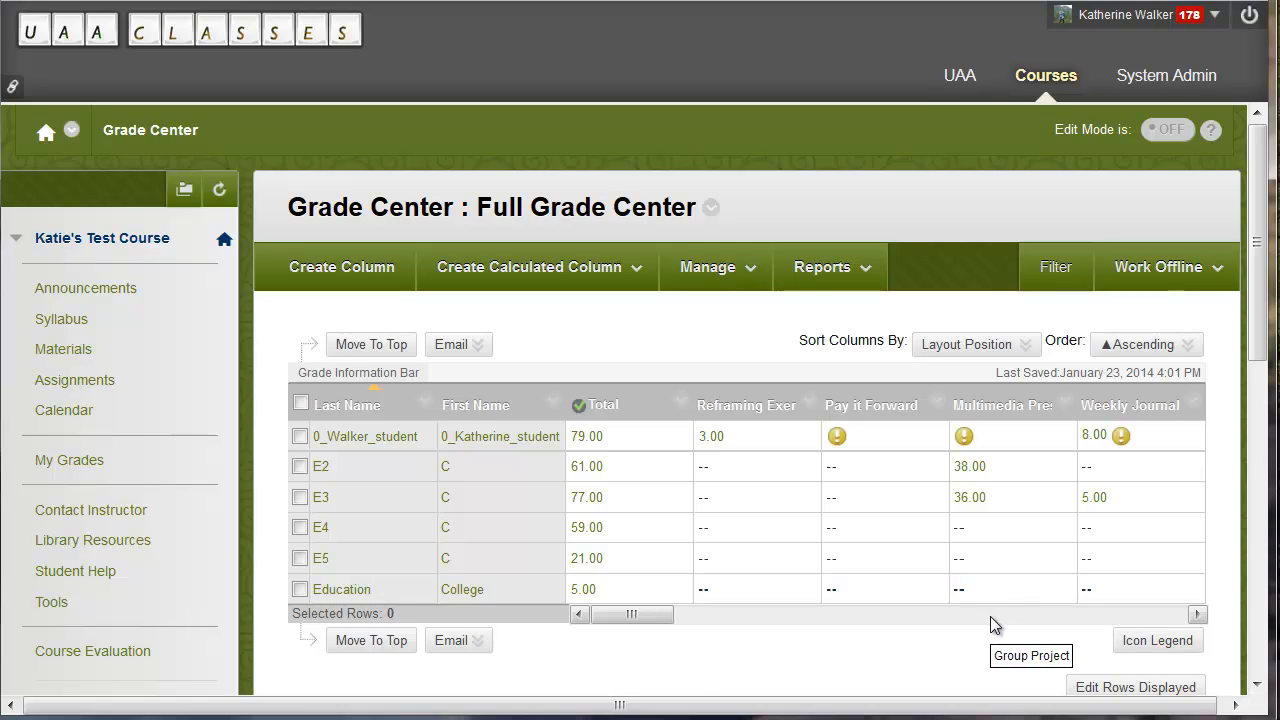
Look through the column options available for the Pay it Forward and Reframing Exercise columns.
click(940, 404)
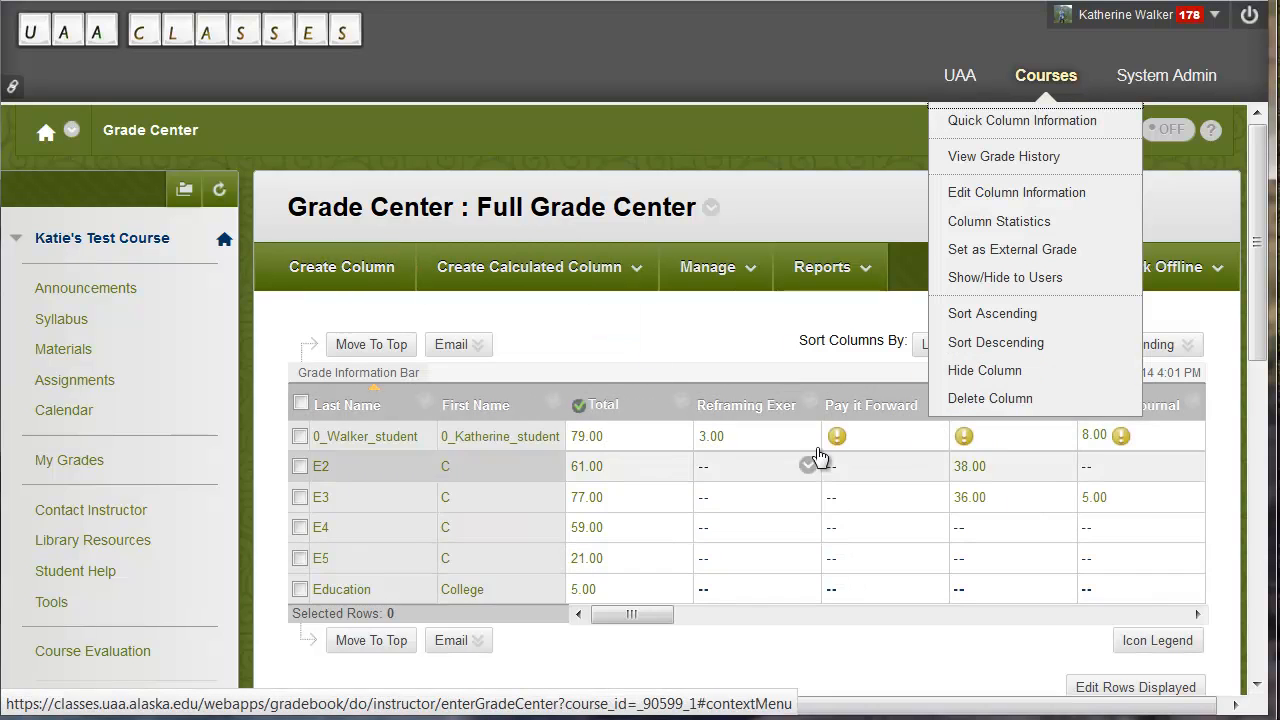
click(811, 404)
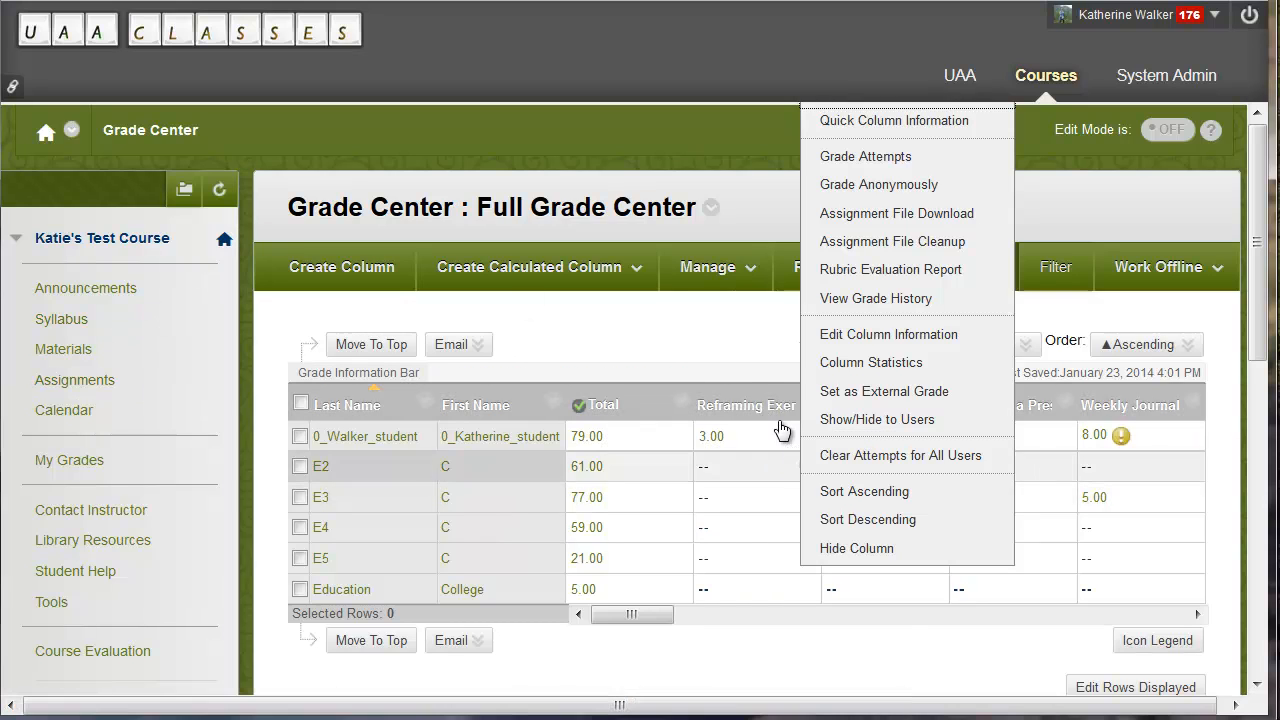
click(740, 353)
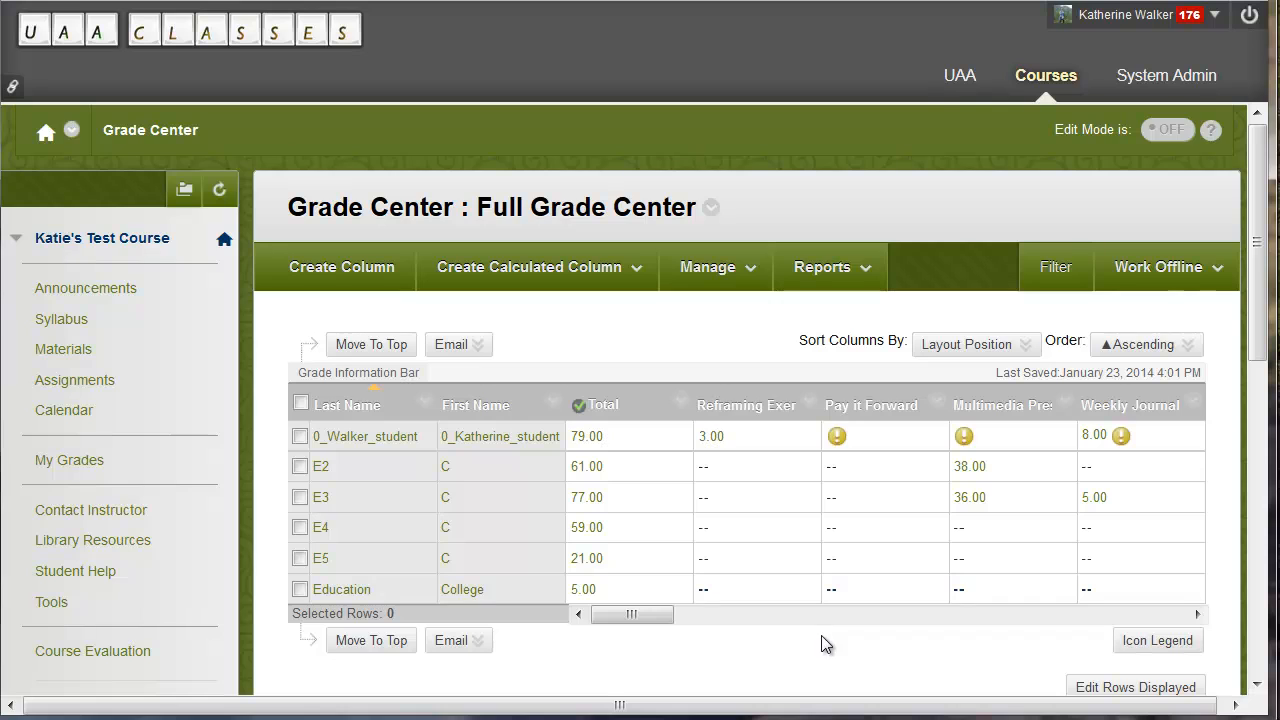
click(808, 408)
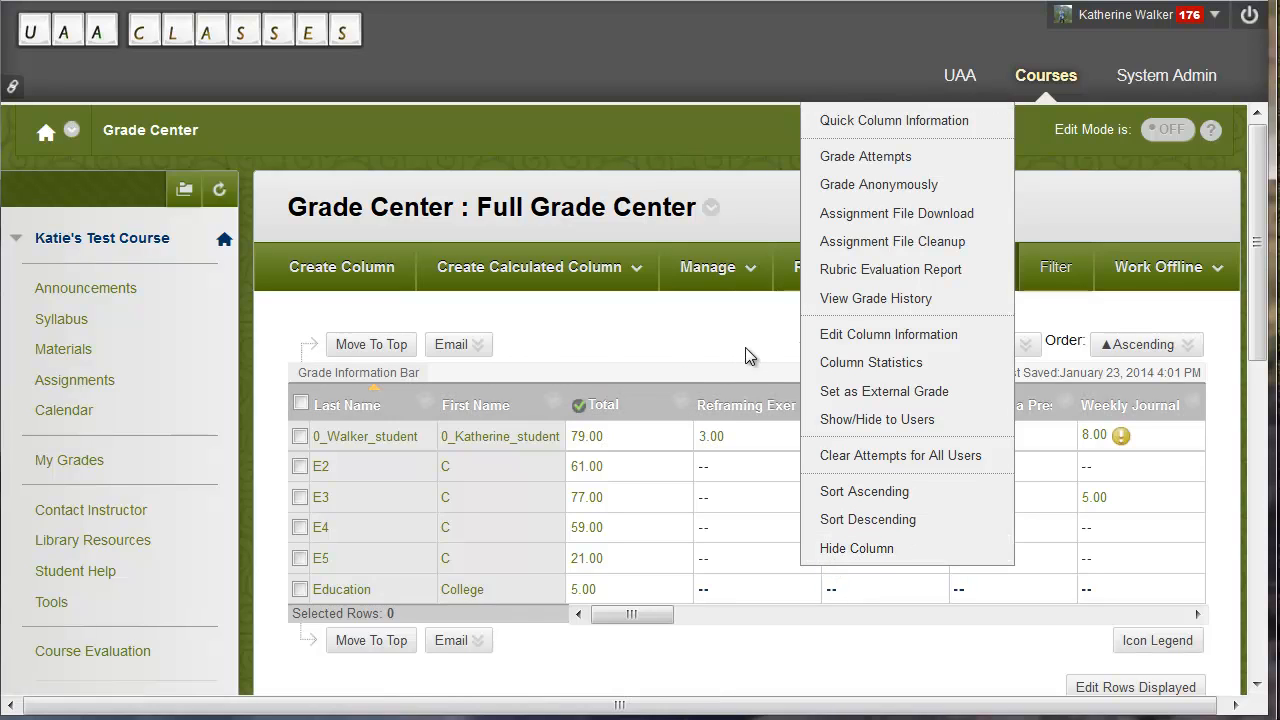
click(784, 358)
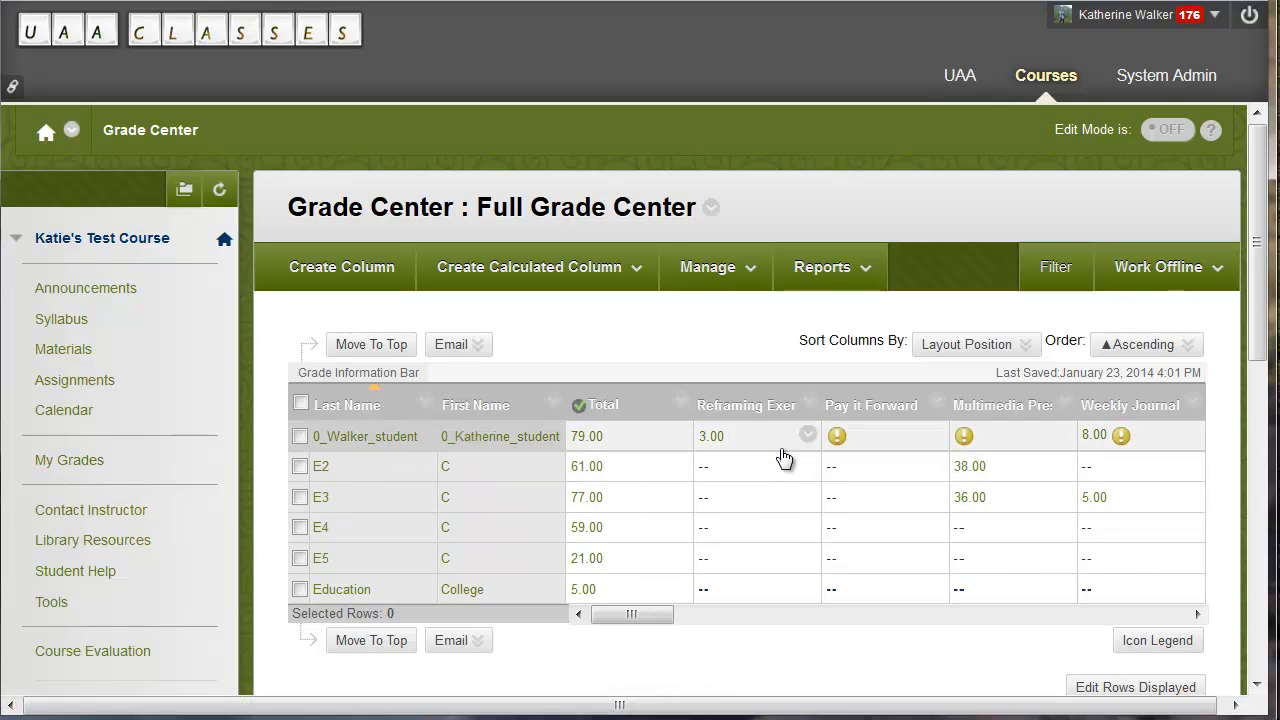
Move the Pay it Forward column below Multimedia Presentation in the Column Organization and submit the new order.
click(736, 268)
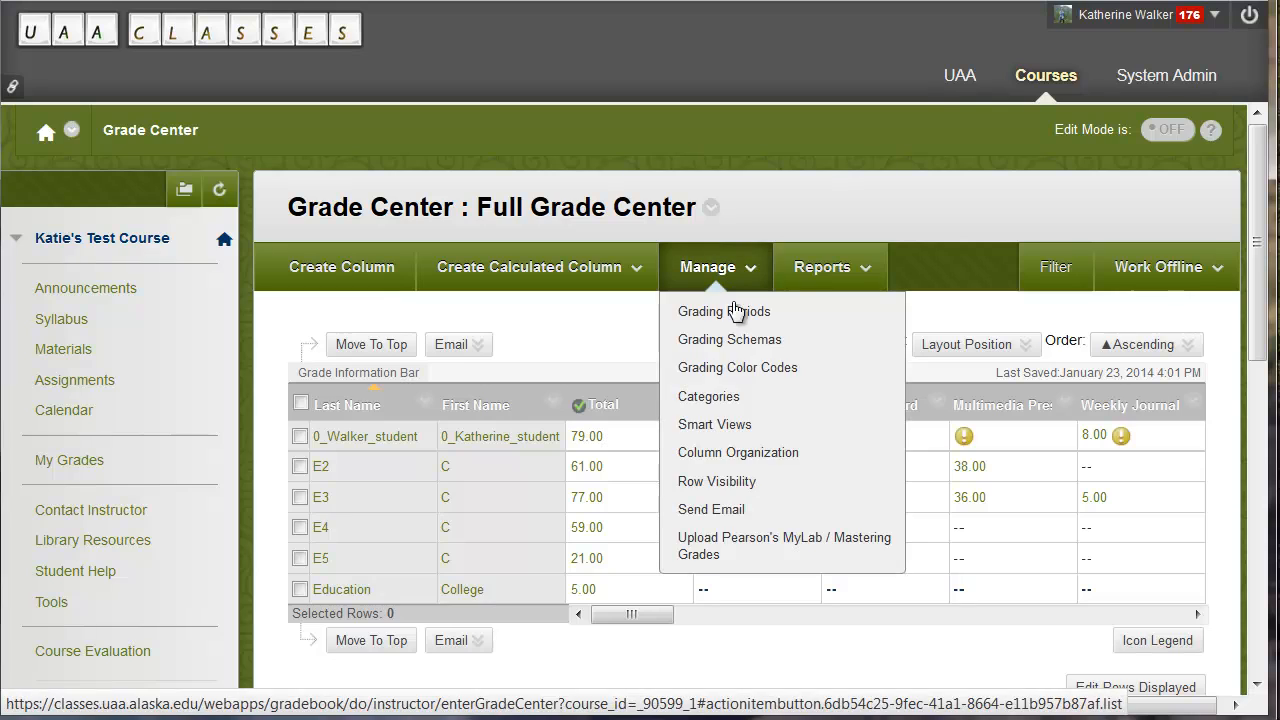
click(740, 455)
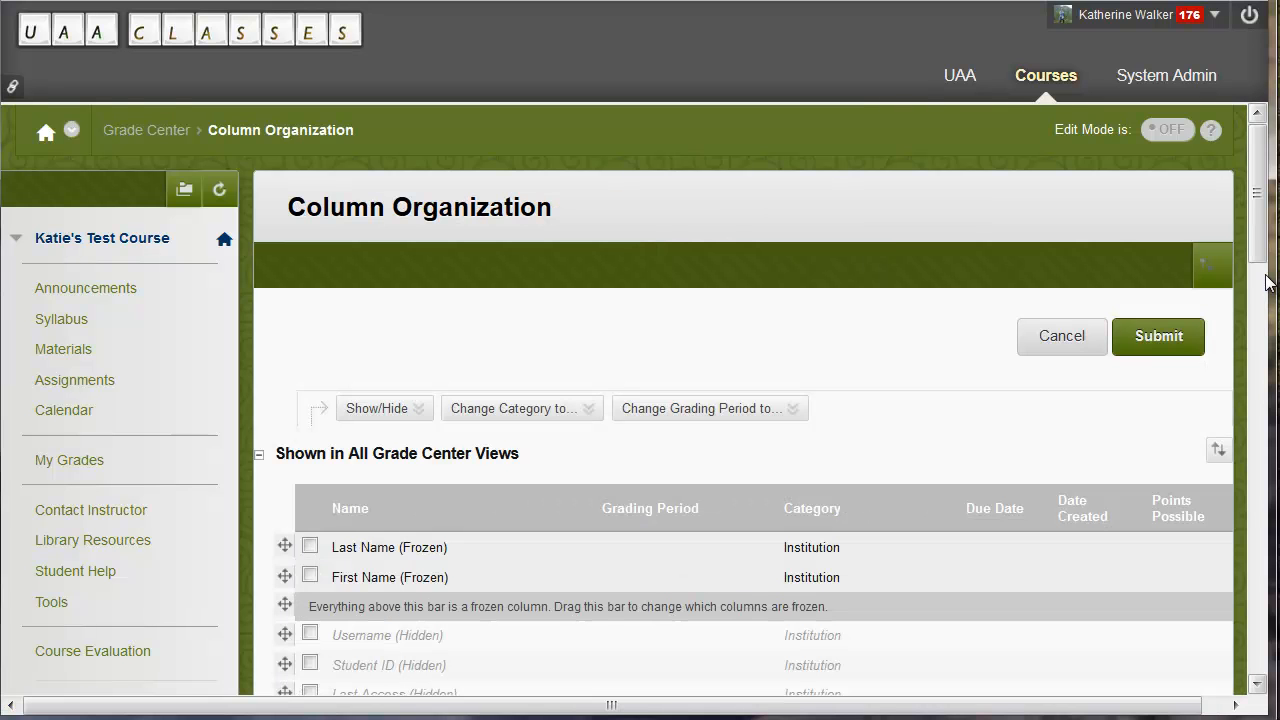
drag(1258, 192, 1244, 376)
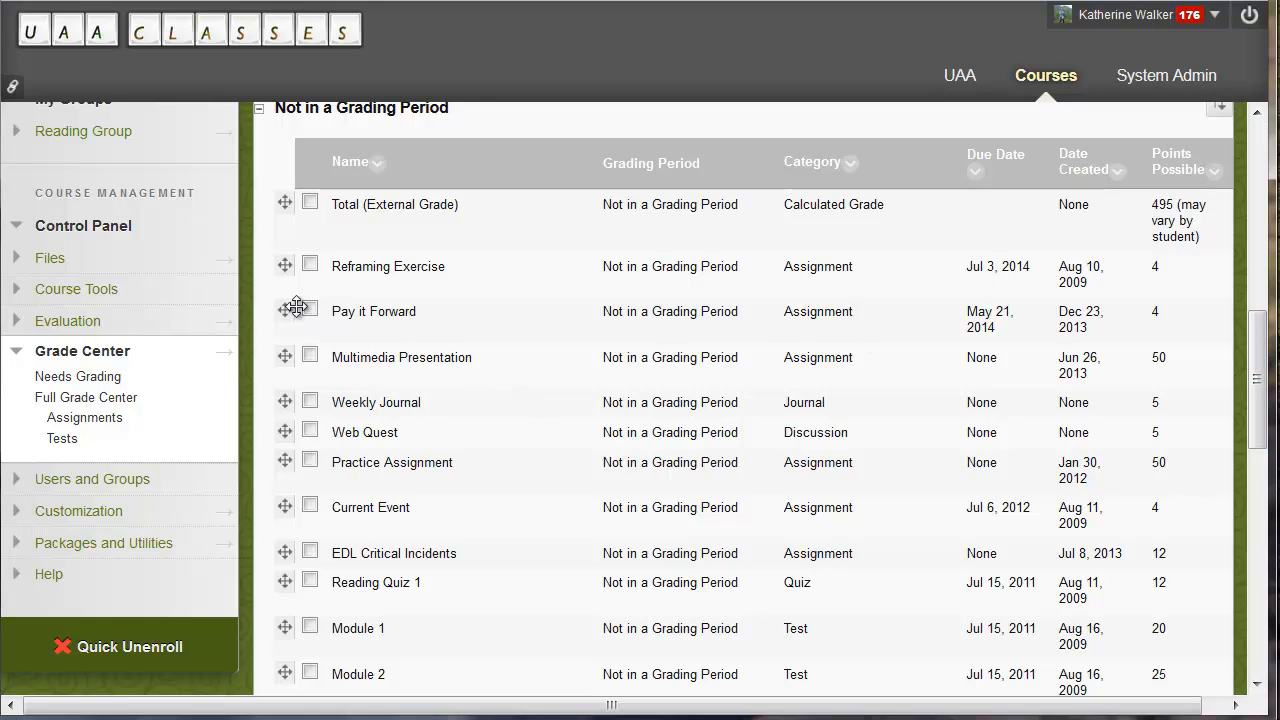
drag(288, 309, 277, 369)
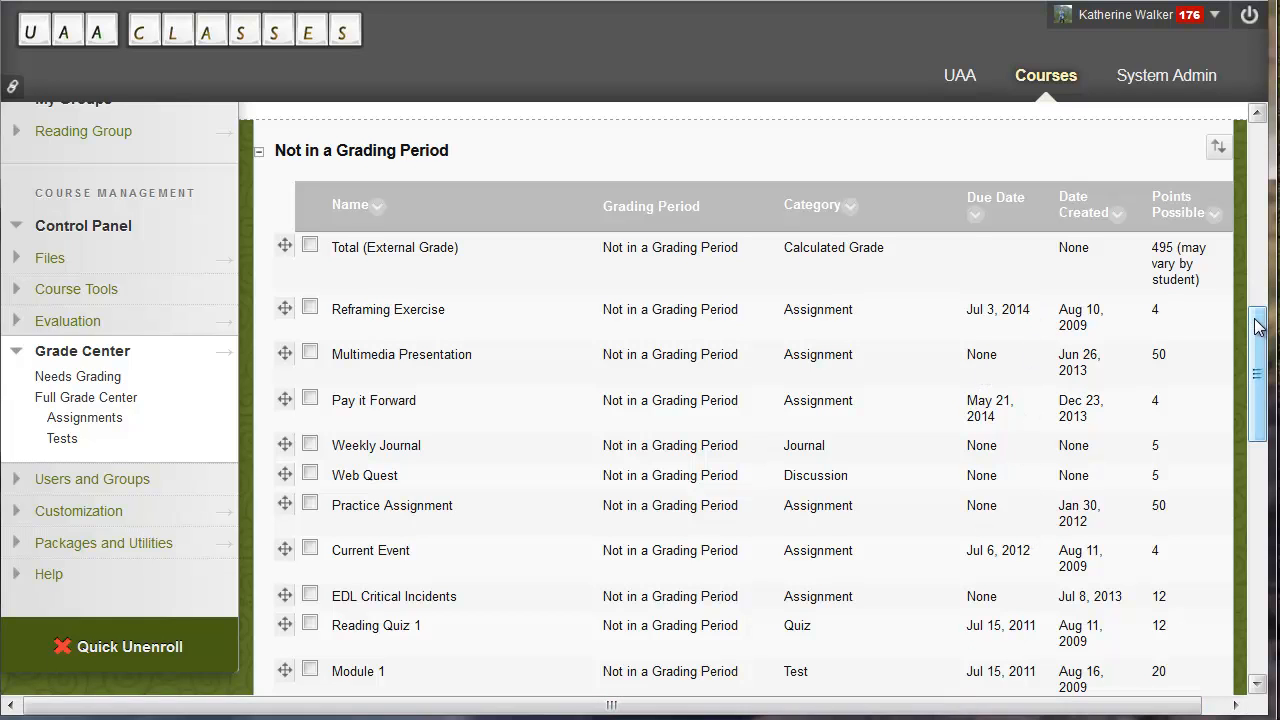
drag(1258, 335, 1265, 494)
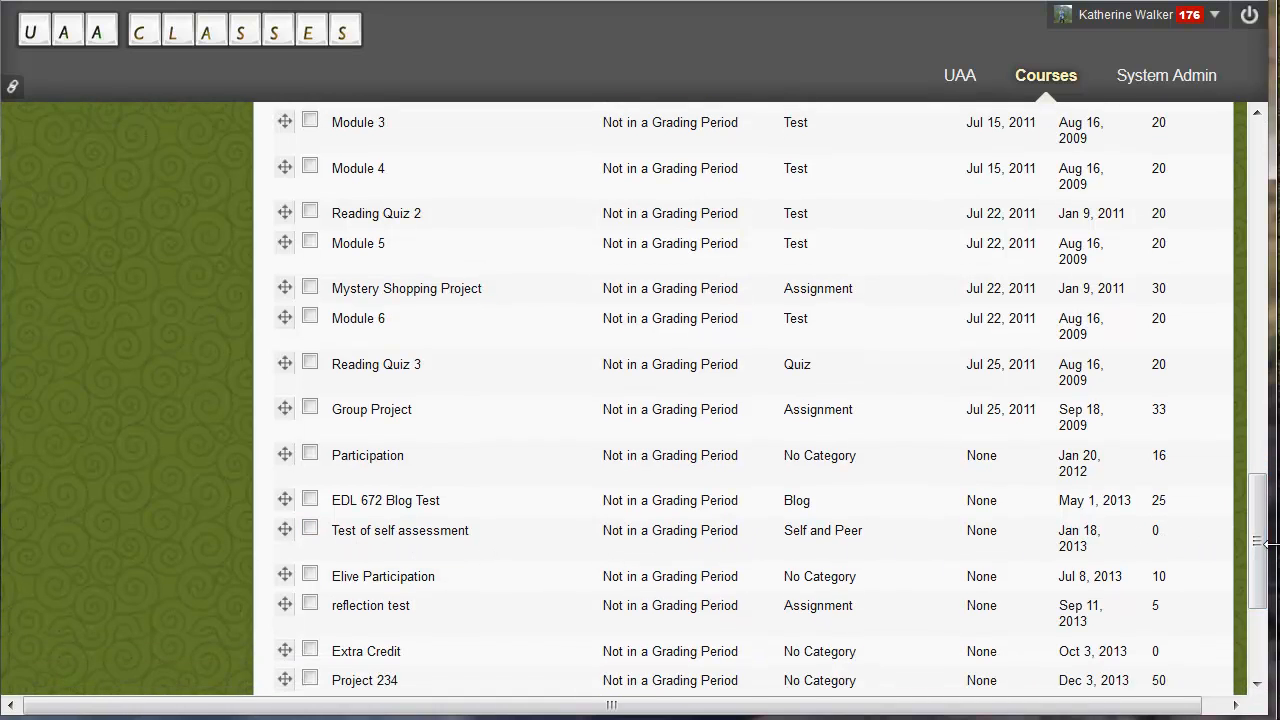
drag(1257, 550, 1229, 677)
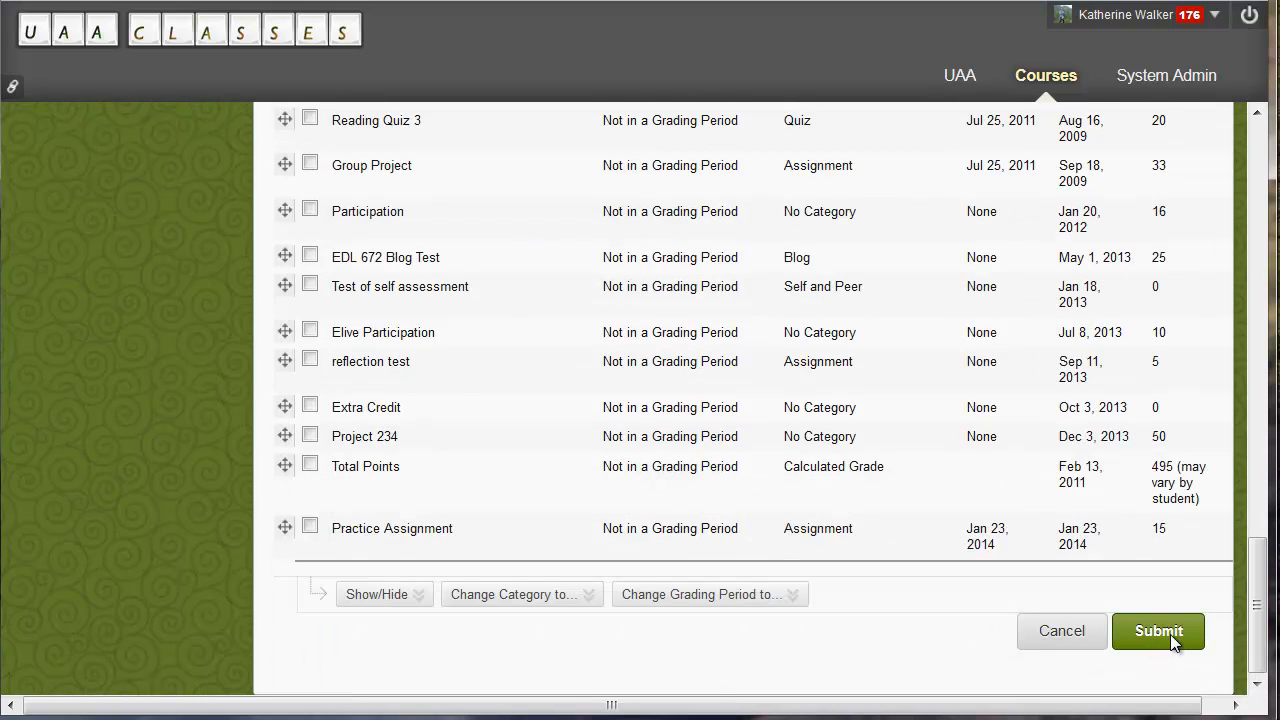
click(1172, 636)
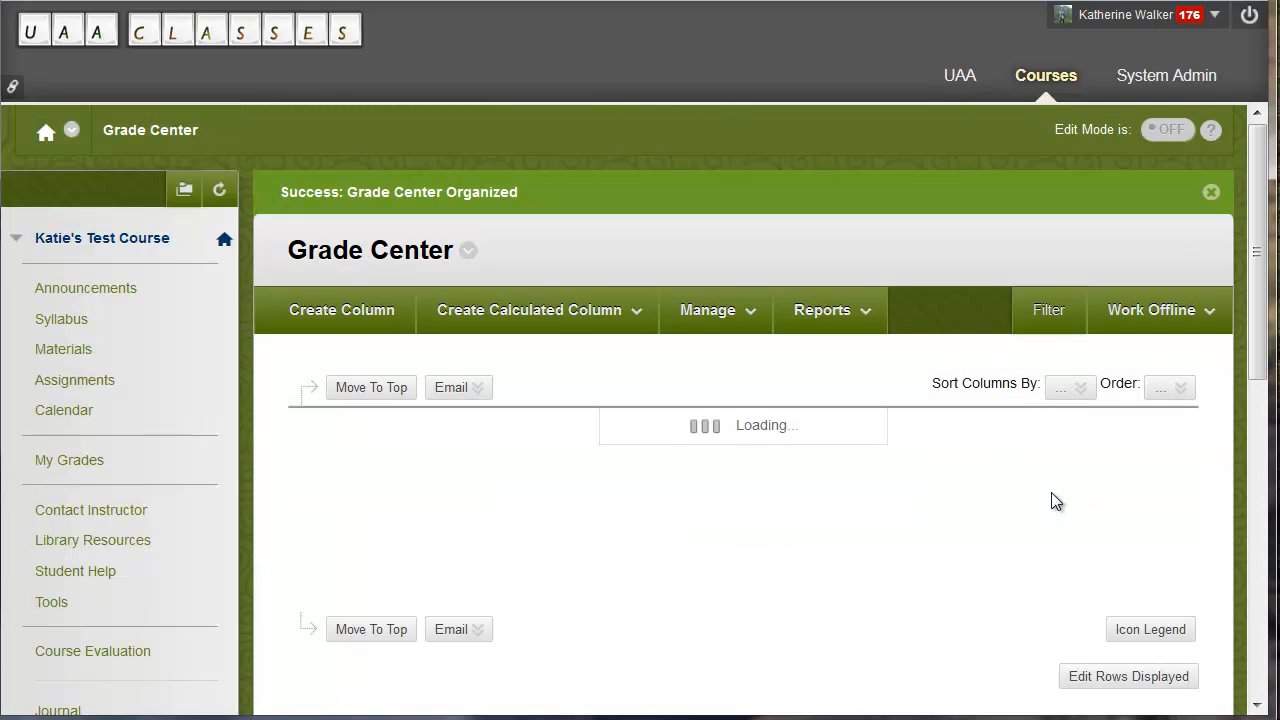
Look at the column sort order choices and the options available for the Weekly Journal column.
click(1187, 387)
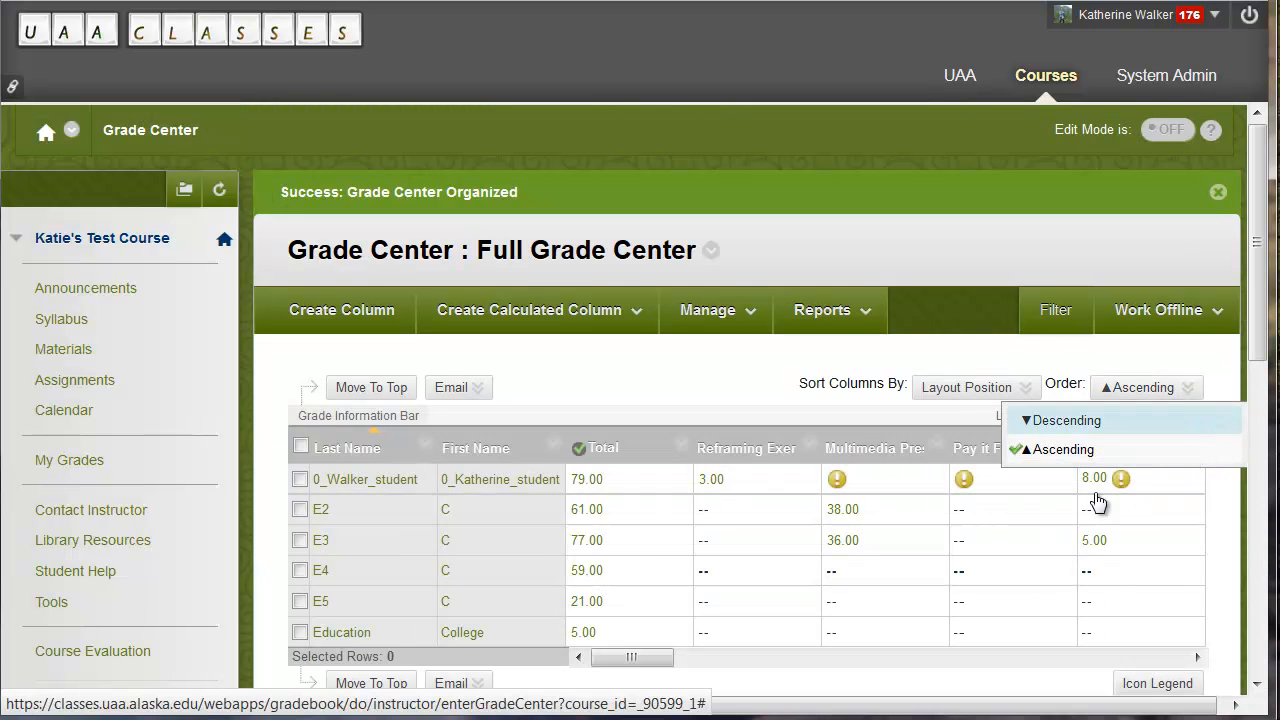
click(1197, 449)
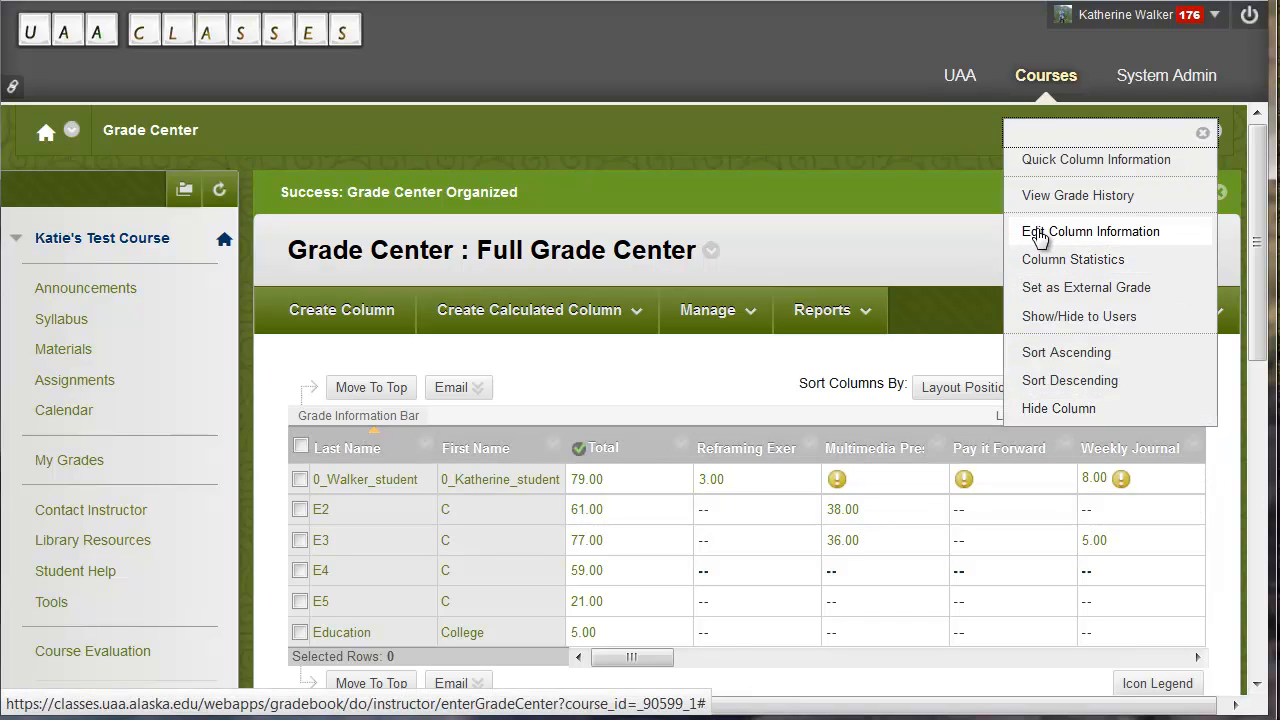
click(1216, 462)
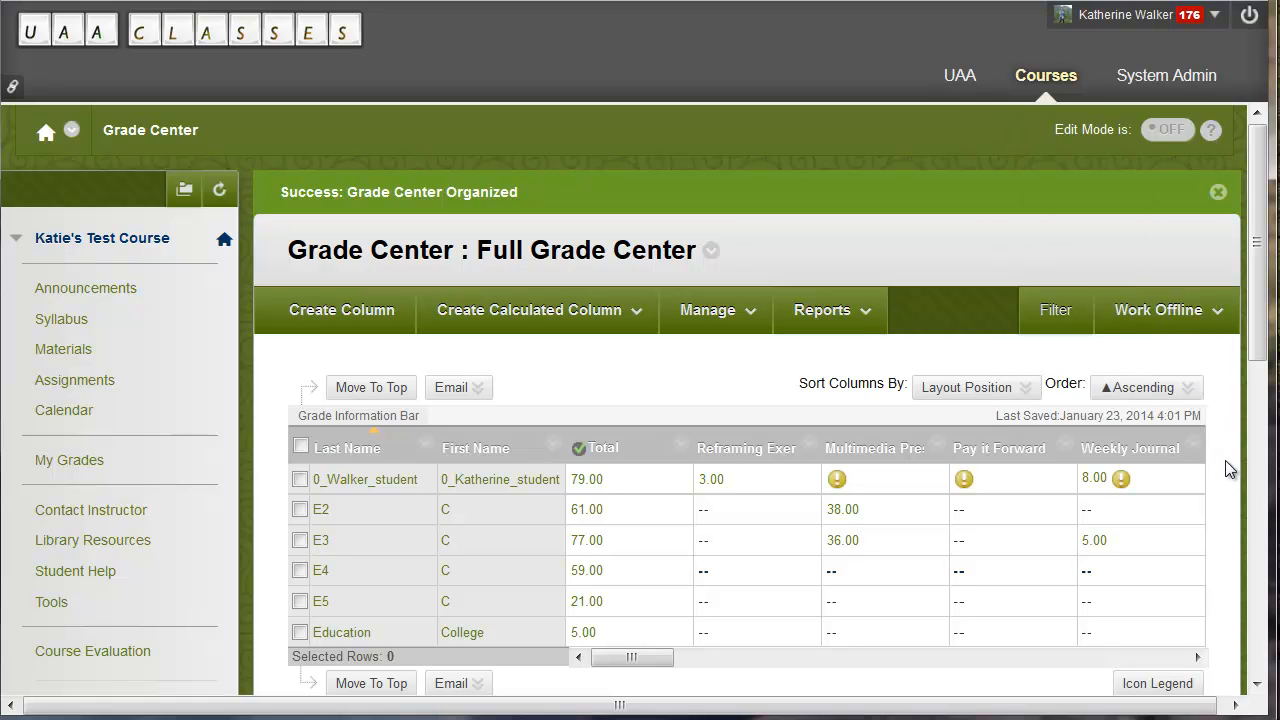